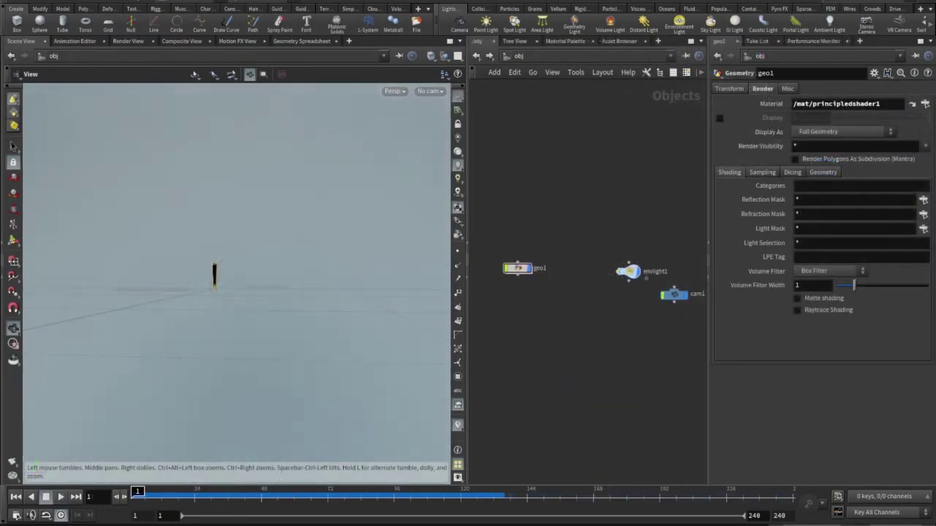
Play back the finished golden rope growth, stopping near frames 148 and 161 and rewinding to early frames
left_click(61, 497)
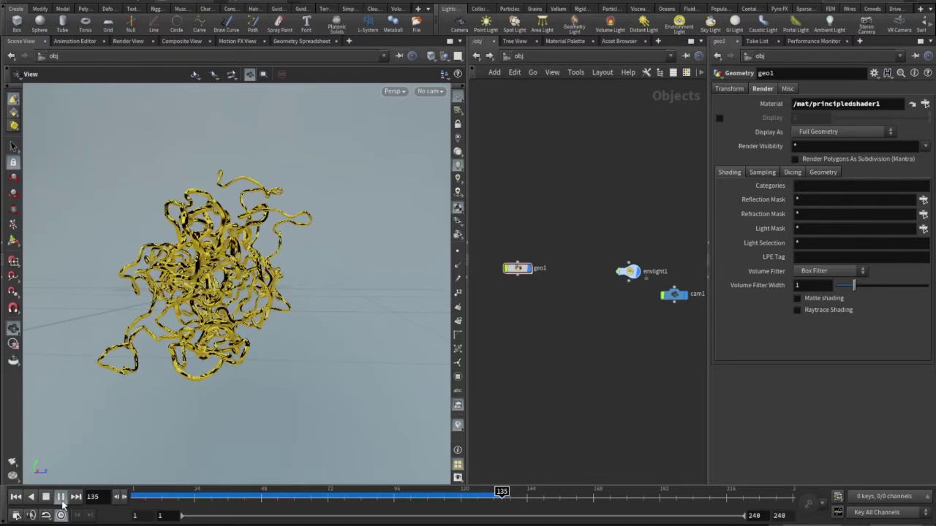
left_click(62, 498)
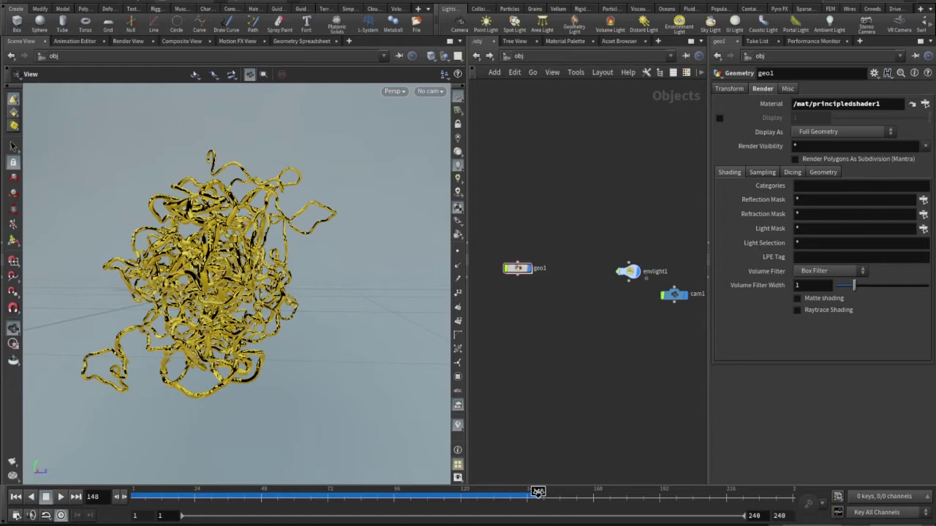
left_click_drag(539, 495, 133, 506)
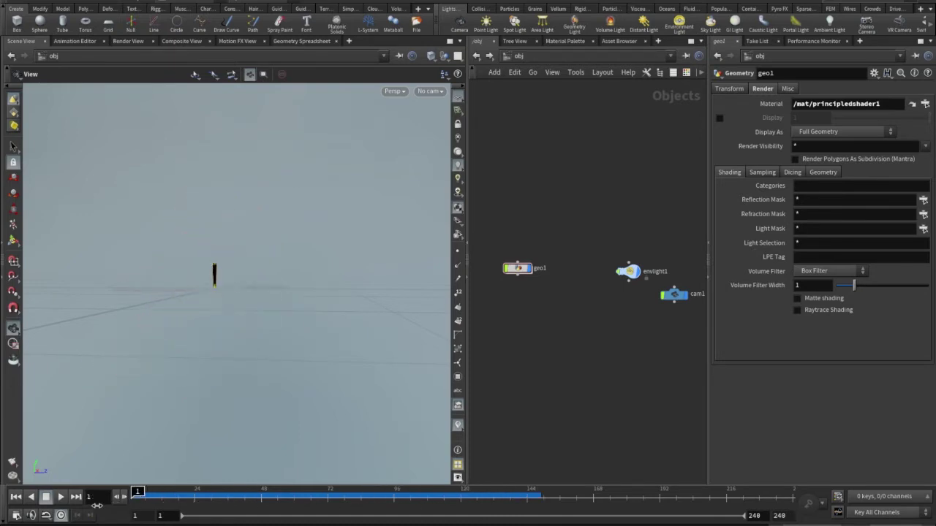
left_click(61, 498)
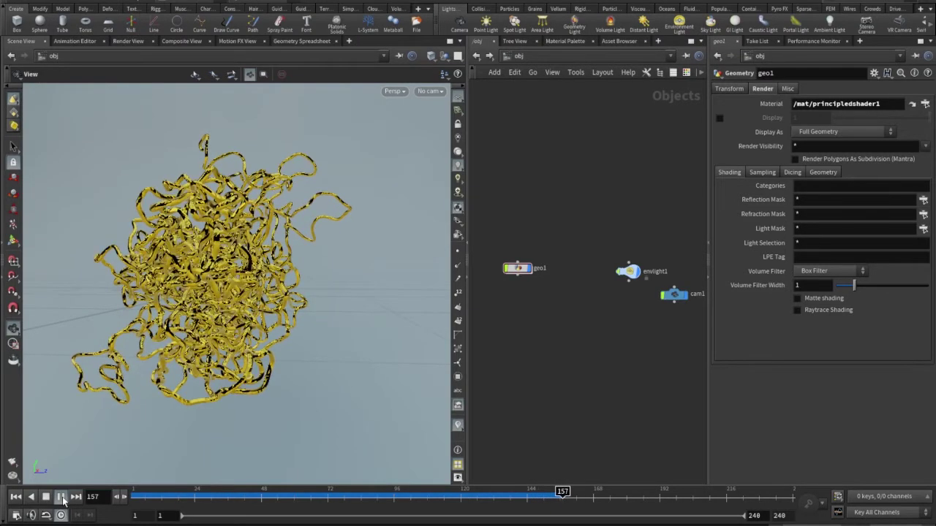
left_click(62, 497)
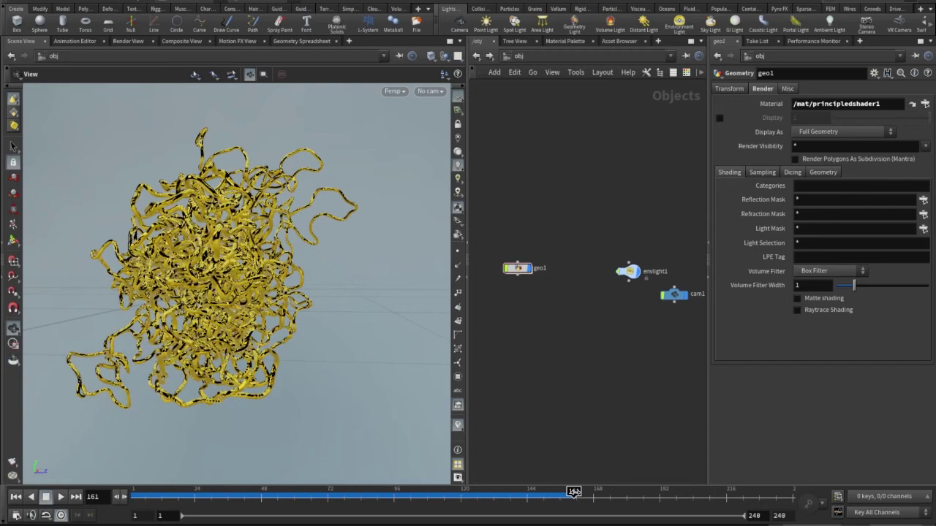
left_click_drag(574, 492, 453, 504)
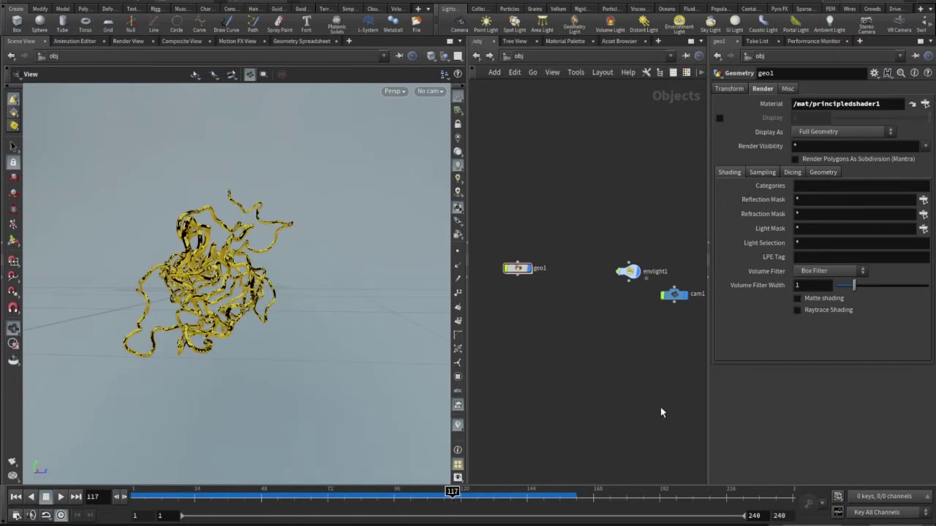
Start a new empty scene from File > New, discarding the rope scene without saving
left_click(16, 4)
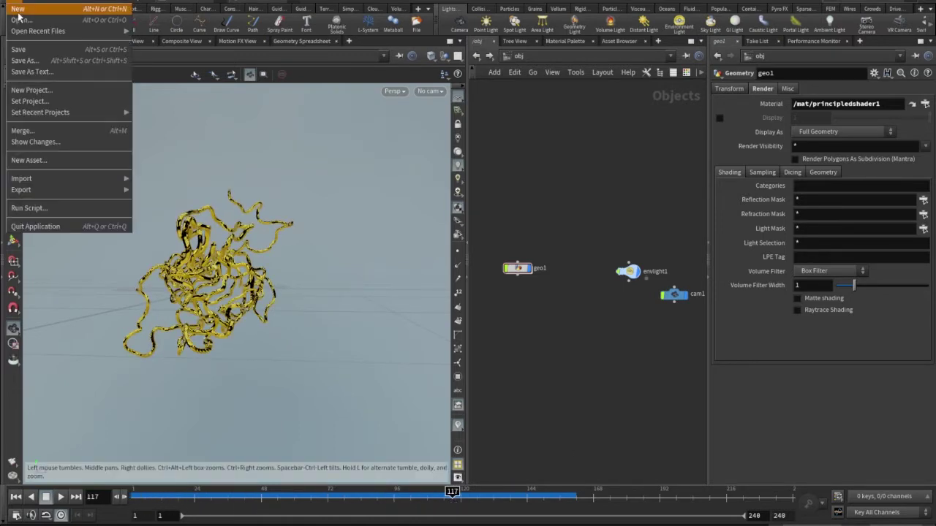
left_click(18, 9)
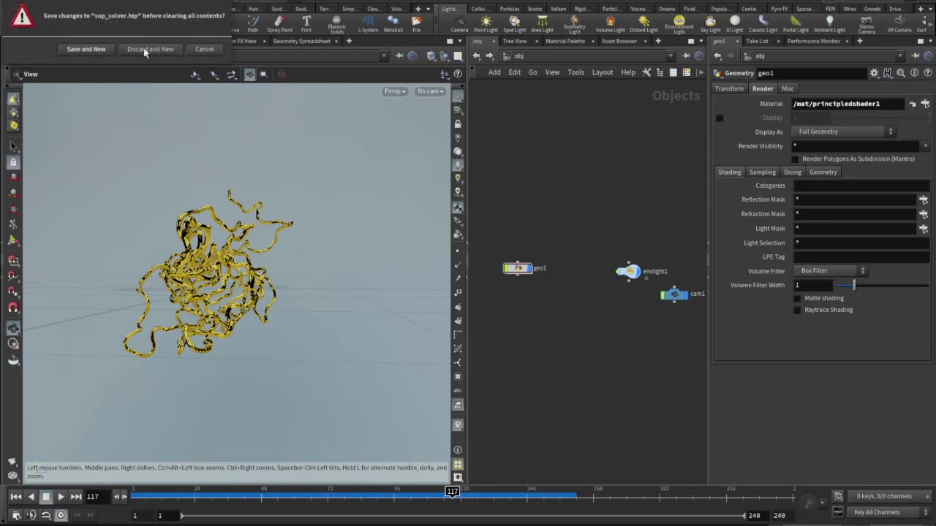
key("Escape")
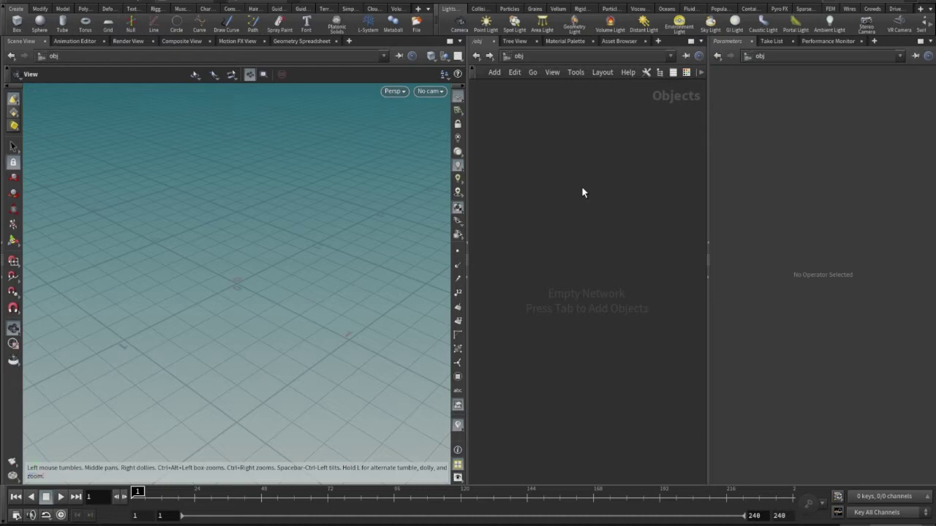
Add a Geometry object, geo1, to the network and dive inside it
key("Tab")
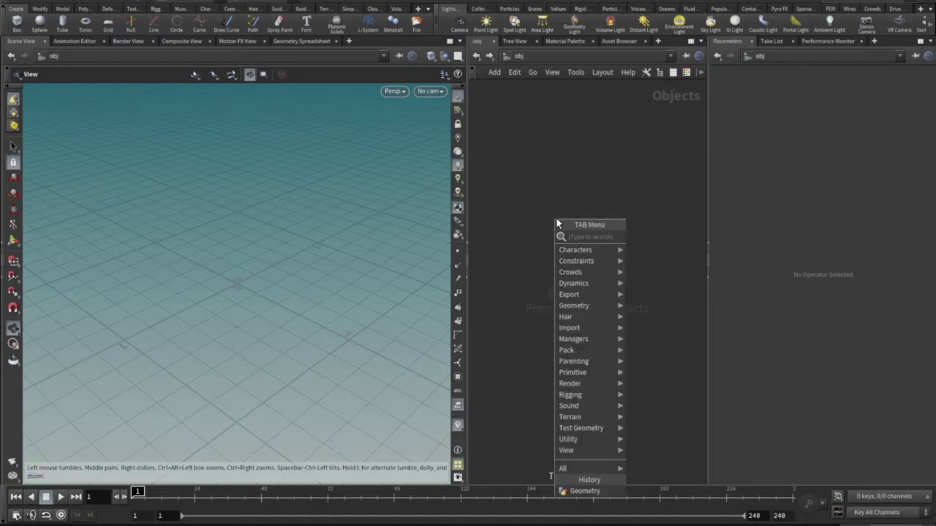
type("geo")
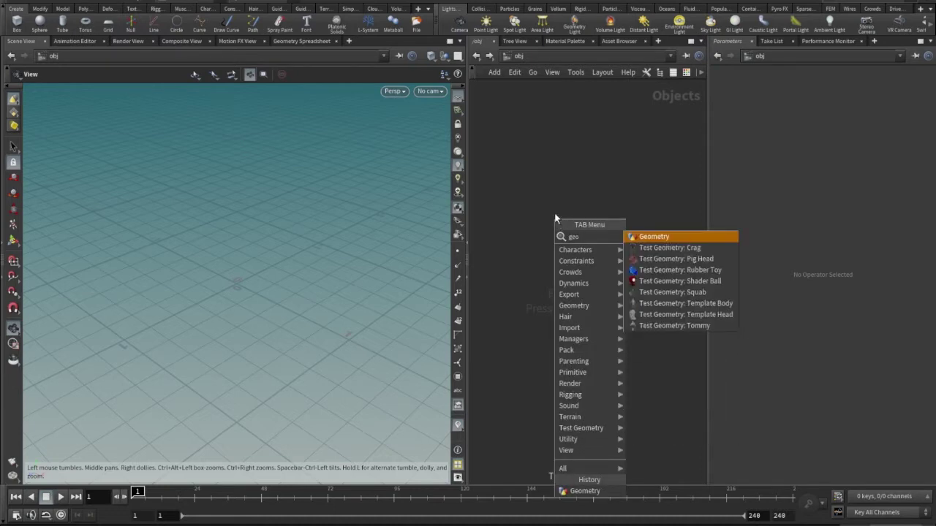
key("Return")
left_click(612, 218)
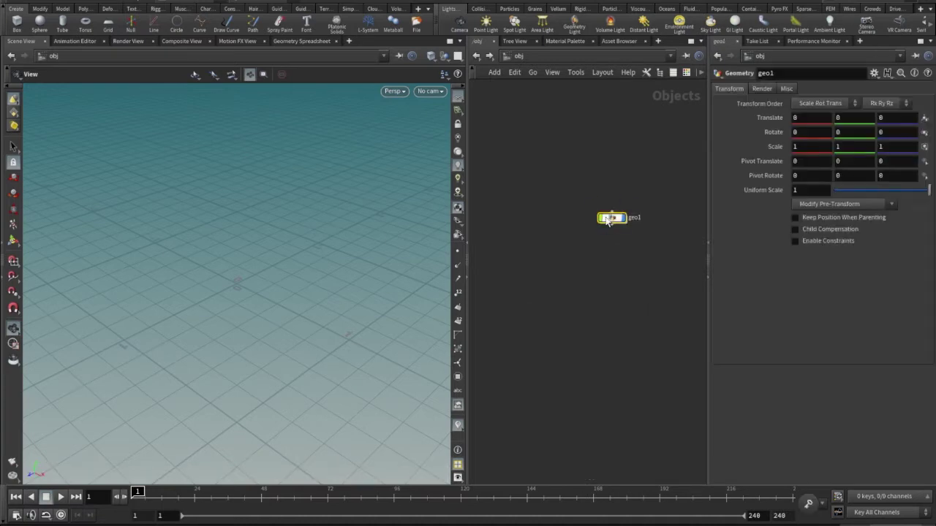
double_click(612, 216)
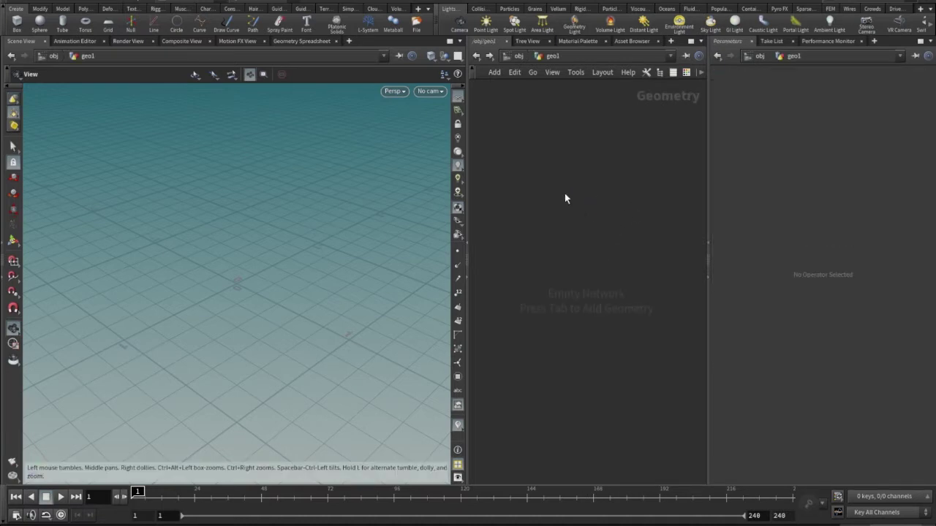
Add a Line node, line1, drawing a vertical two-point line of length 1
key("Tab")
type("line")
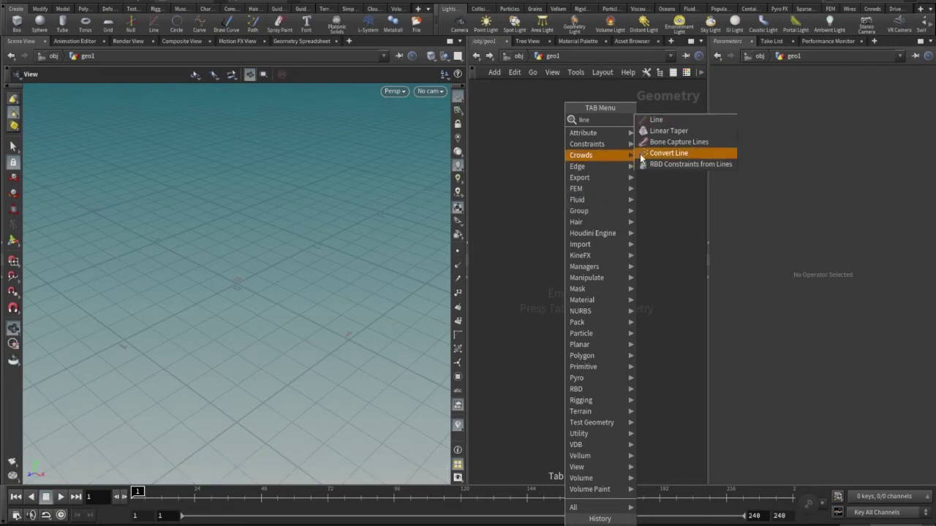
left_click(657, 120)
left_click(585, 207)
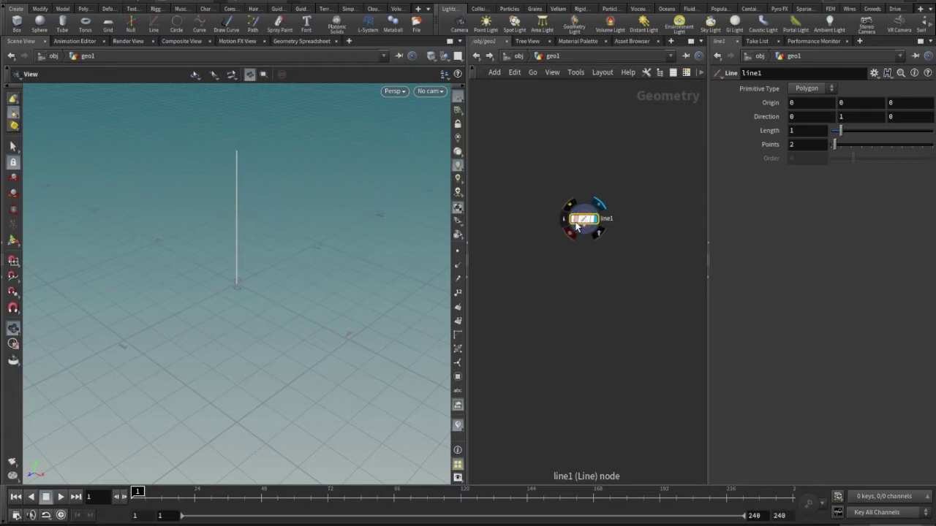
Place a POP Network below line1, wire line1 into it, and set its display flag
left_click_drag(591, 209, 583, 213)
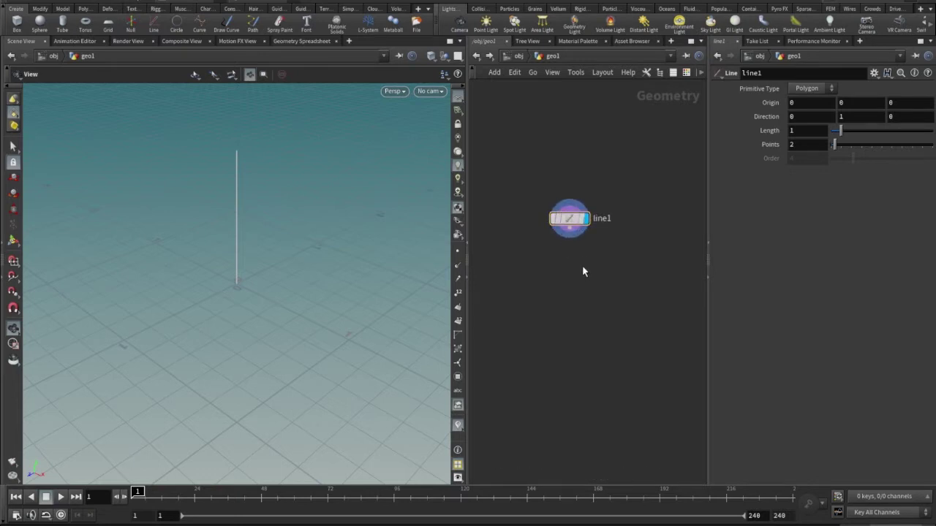
key("Tab")
type("pop")
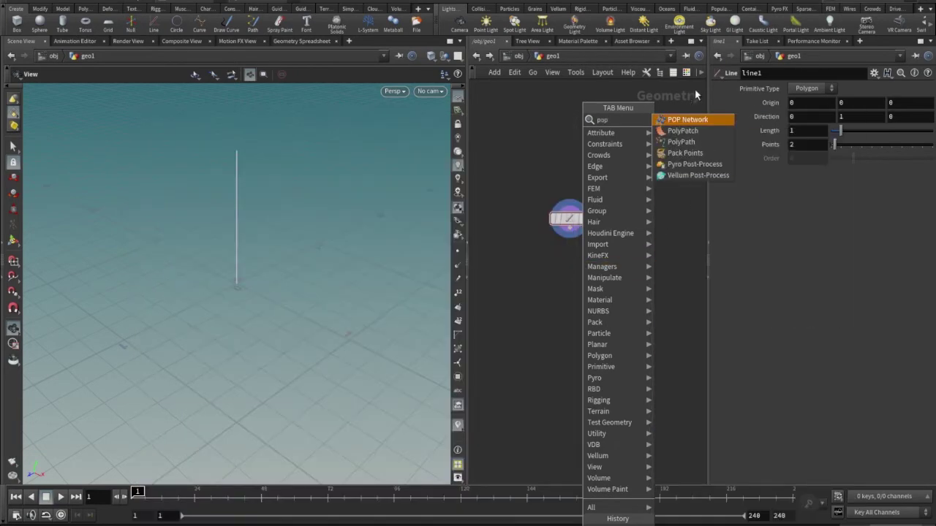
left_click(687, 120)
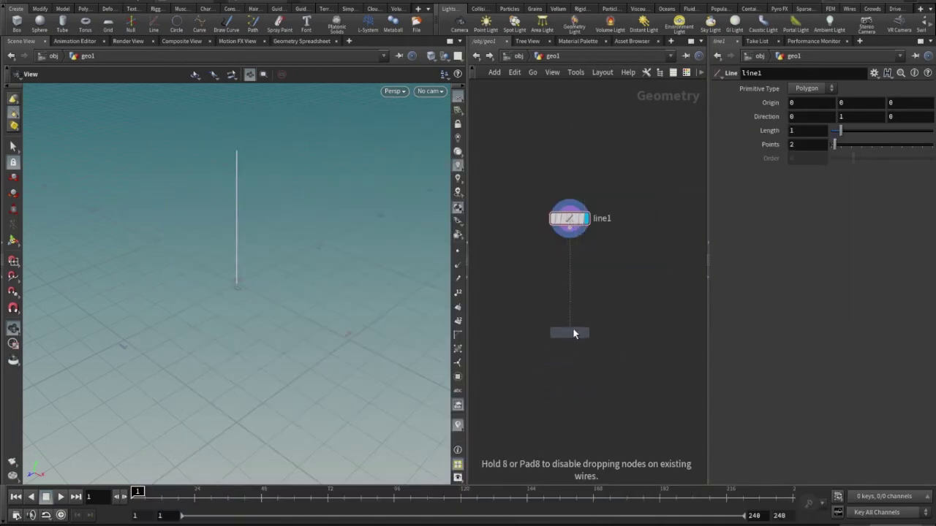
left_click(578, 310)
left_click_drag(570, 234, 569, 284)
left_click(583, 281)
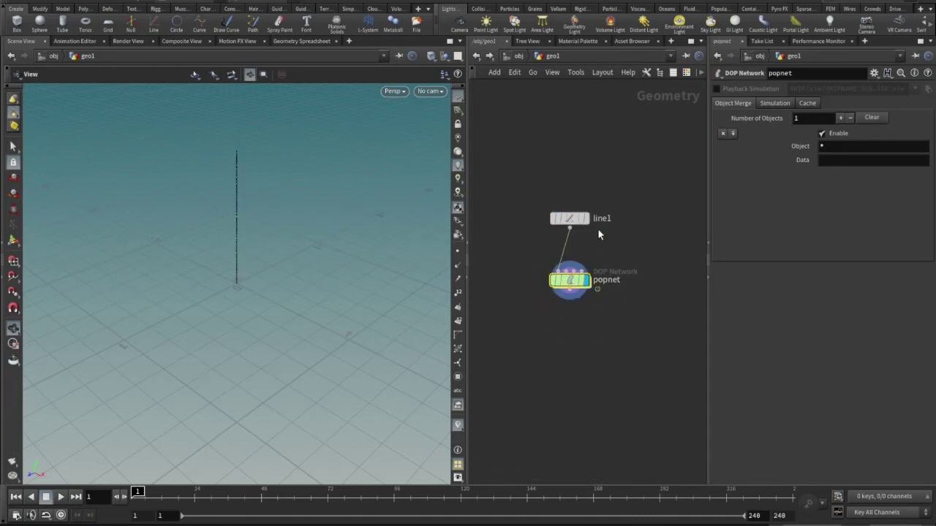
Inside popnet, preview the sim, then set source_first_input's Emission Type to All Geometry
double_click(578, 281)
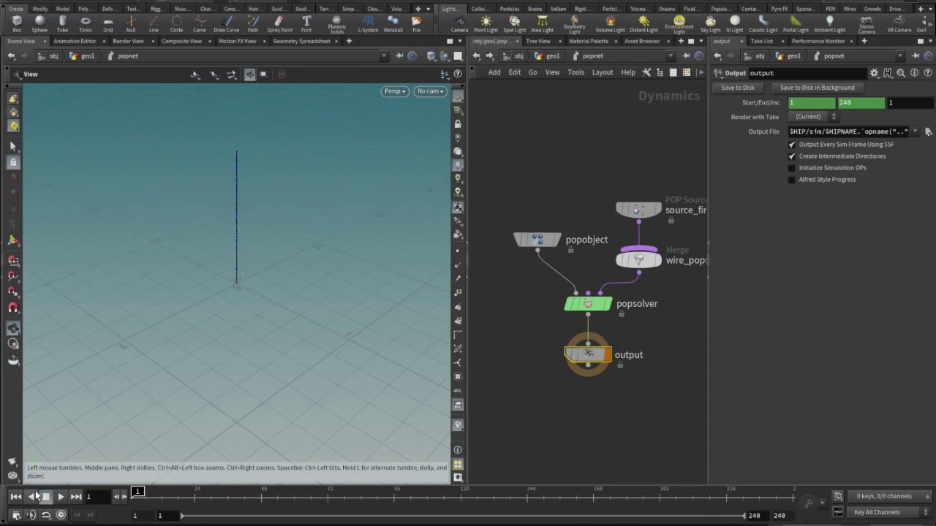
left_click(62, 497)
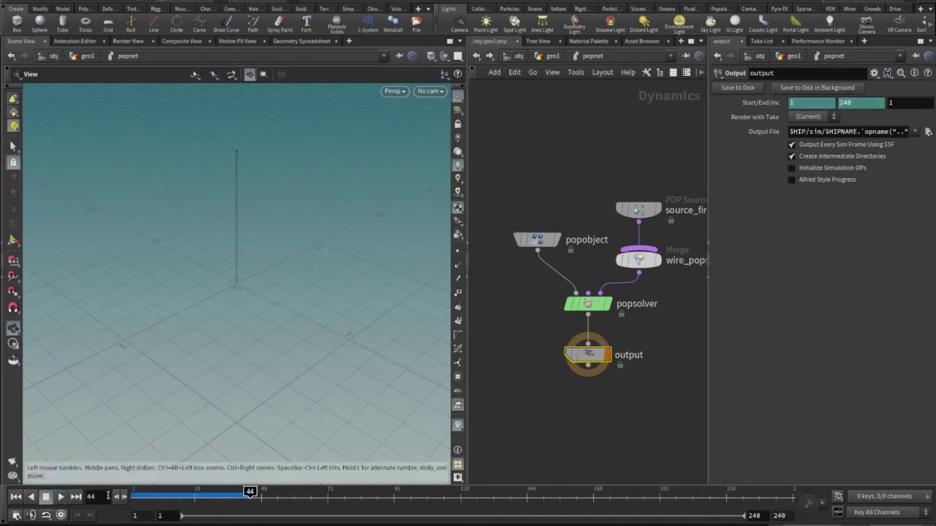
left_click(16, 498)
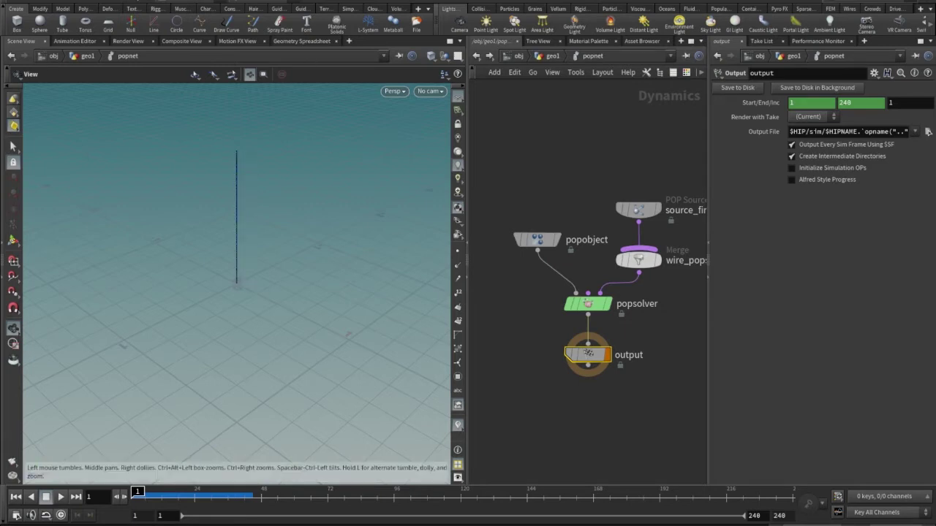
middle_click_drag(645, 355, 613, 411)
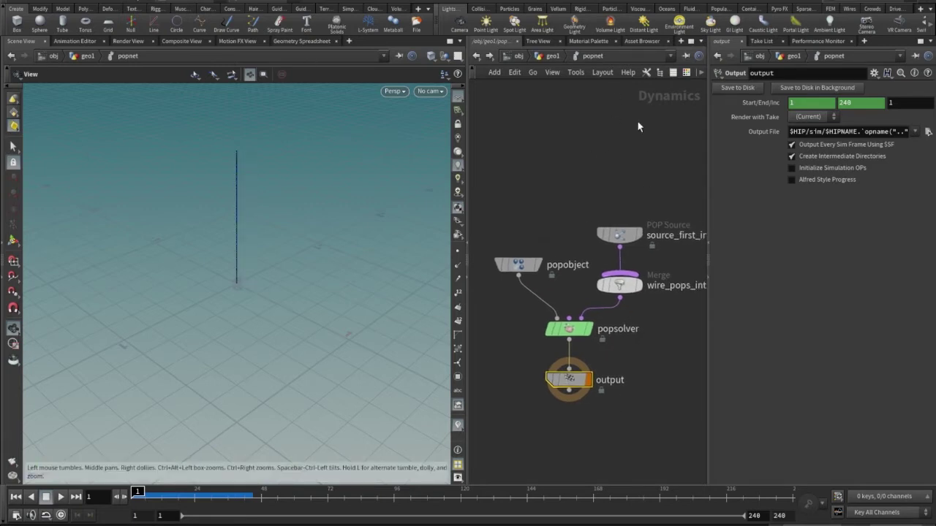
middle_click_drag(637, 138, 610, 161)
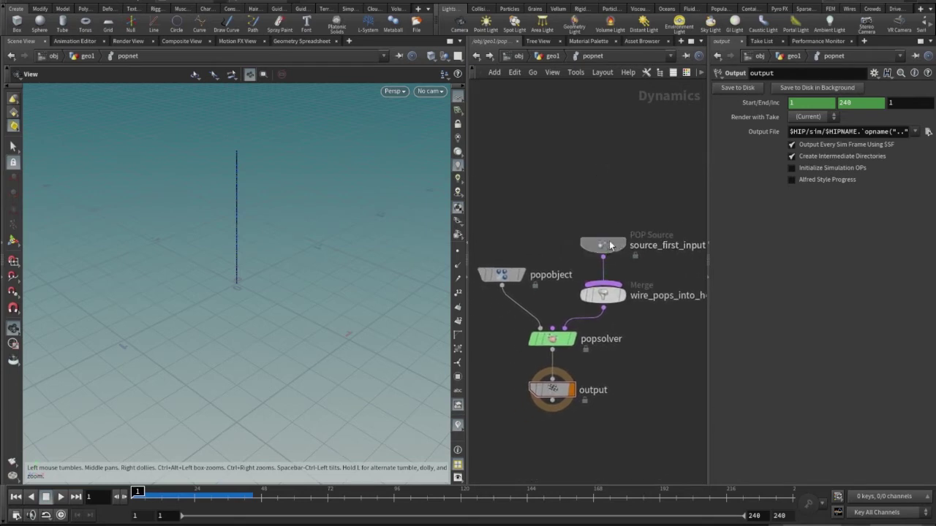
left_click_drag(611, 245, 620, 198)
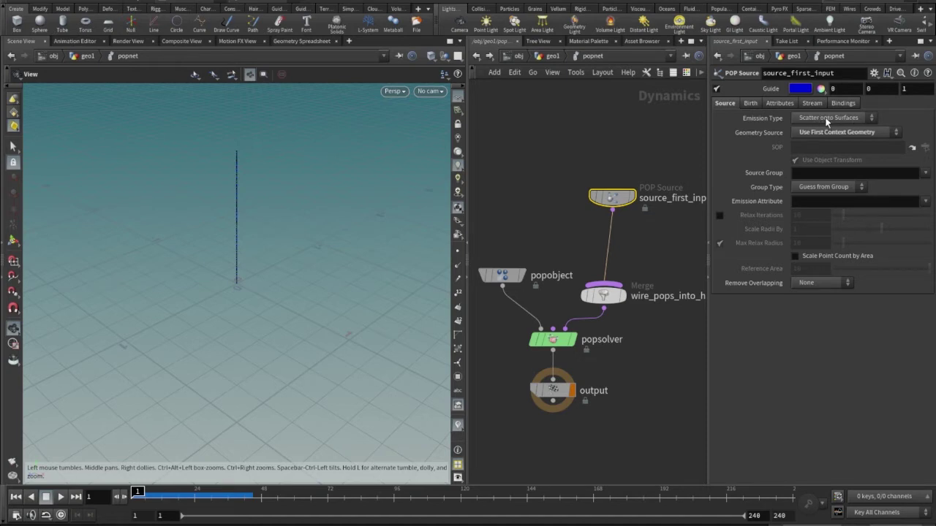
left_click(826, 118)
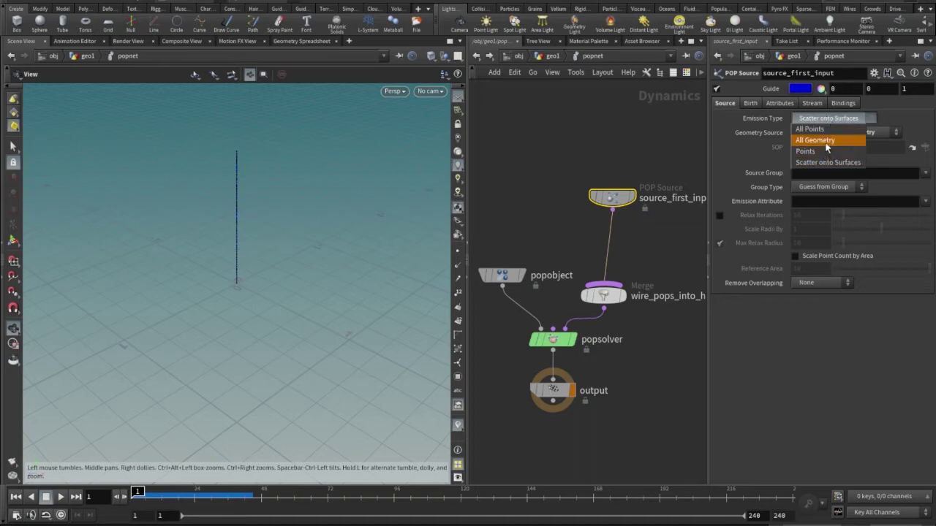
left_click(833, 139)
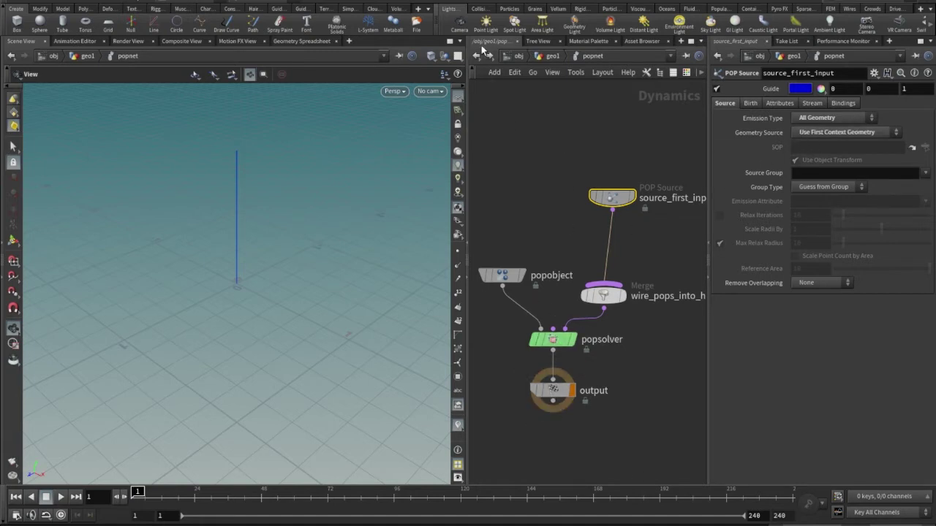
Re-enter popnet and move the wire_pops_into_here merge below source_first_input, beside popsolver
left_click(479, 55)
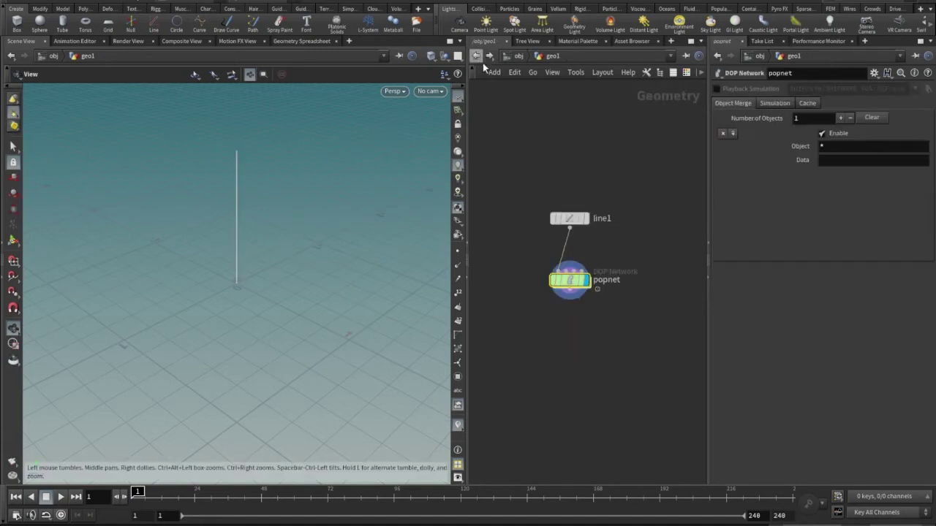
double_click(572, 281)
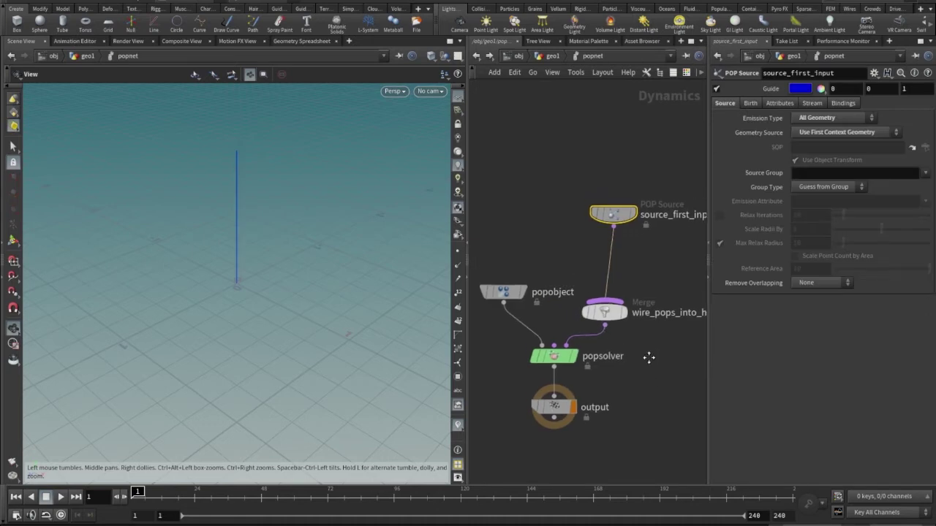
left_click_drag(604, 224, 613, 138)
middle_click_drag(644, 427, 654, 417)
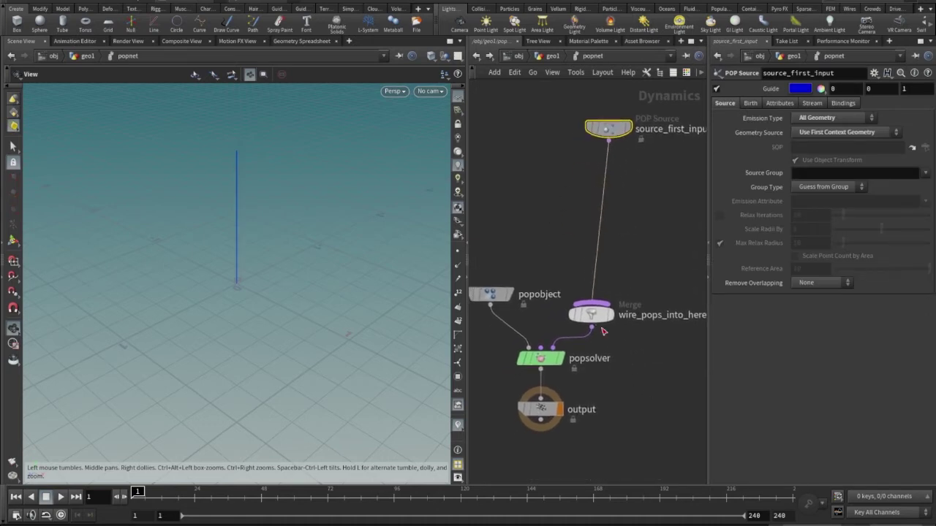
left_click_drag(591, 316, 601, 220)
mouse_move(628, 352)
middle_mouse_down()
mouse_move(639, 327)
mouse_move(629, 338)
middle_mouse_up()
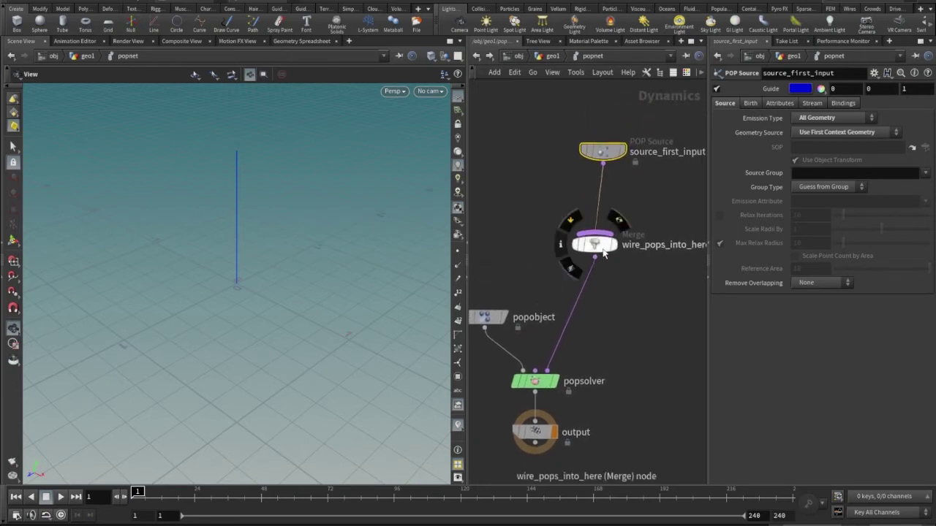
left_click_drag(595, 245, 598, 358)
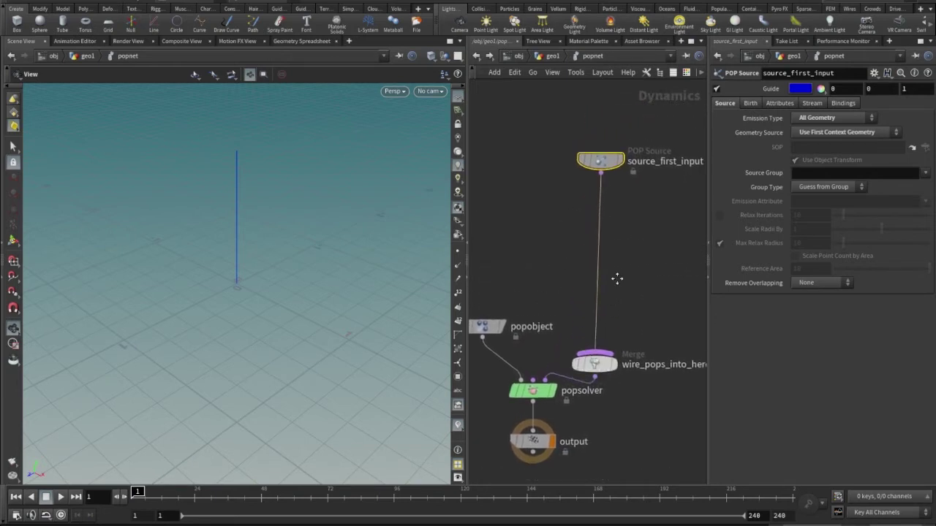
middle_click_drag(618, 276, 615, 291)
left_click(631, 240)
Insert a POP Force node, popforce1, on the wire from source_first_input to the merge
key("Tab")
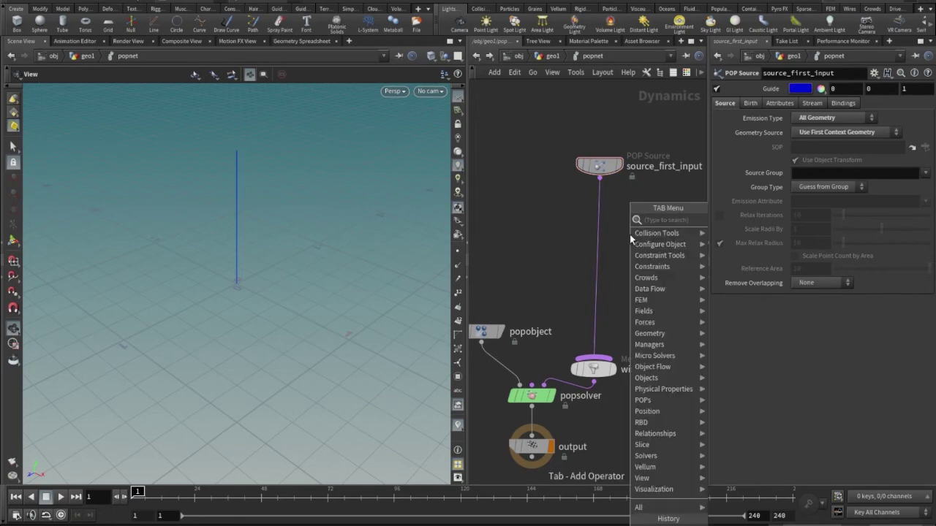
type("pop")
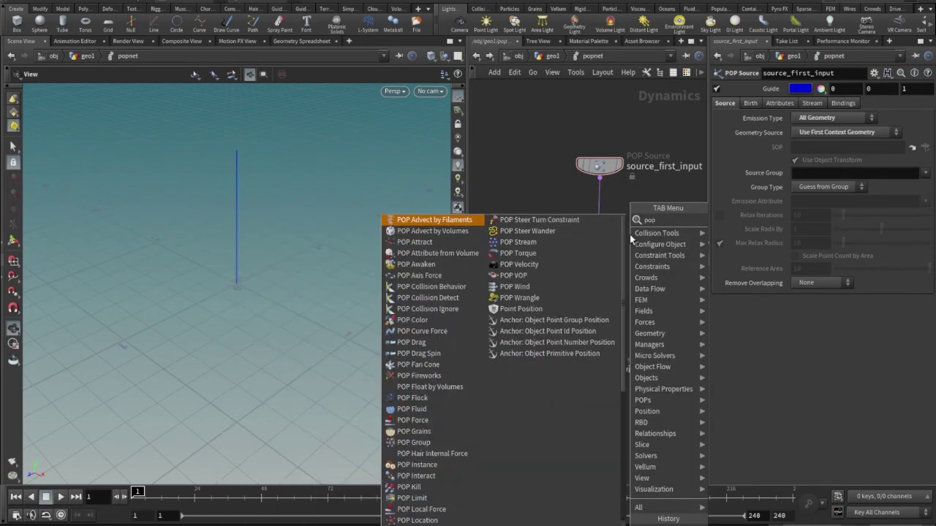
left_click(413, 420)
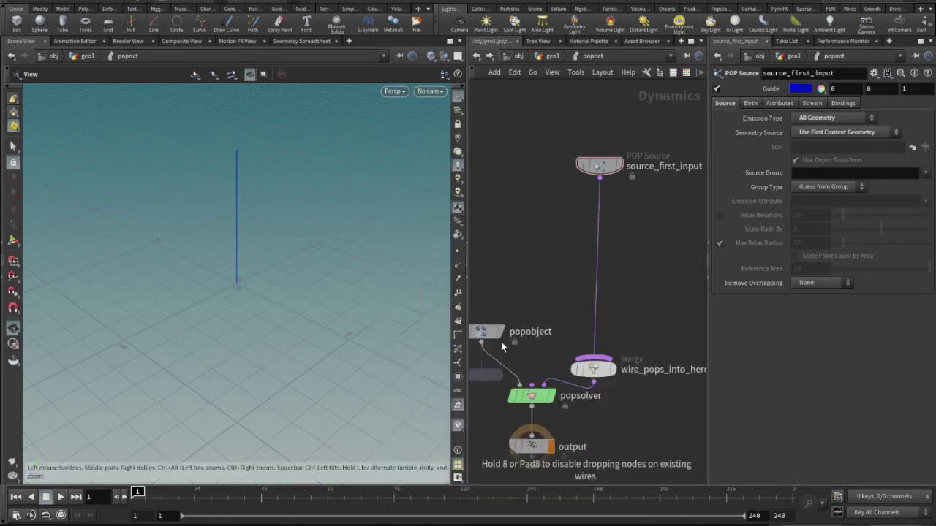
left_click(595, 222)
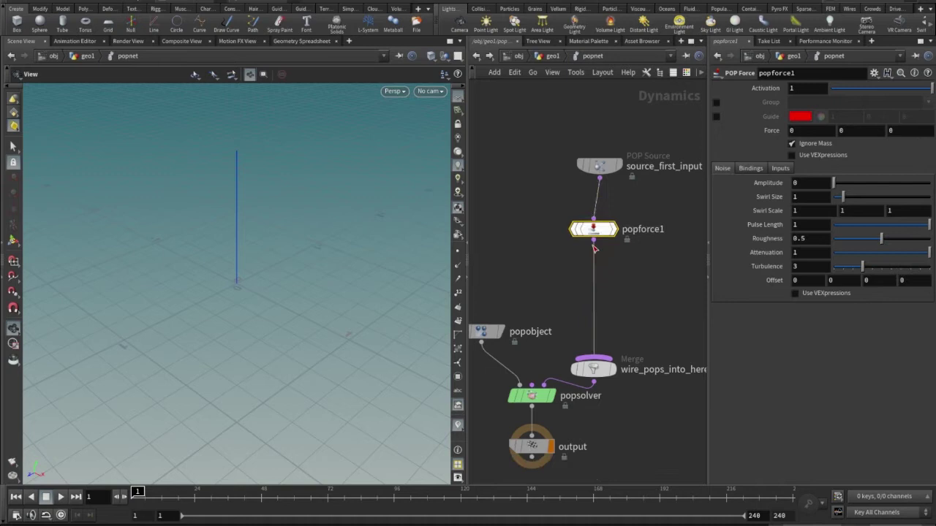
middle_click_drag(652, 296, 668, 263)
Raise popforce1's noise Amplitude to 2.38, play the simulation, and move popforce1 lower
mouse_move(620, 199)
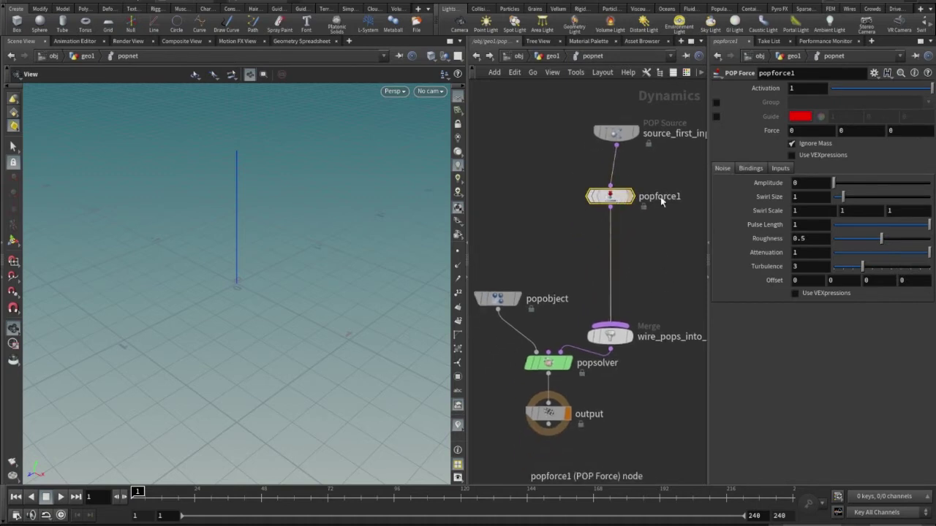
left_click_drag(836, 184, 858, 187)
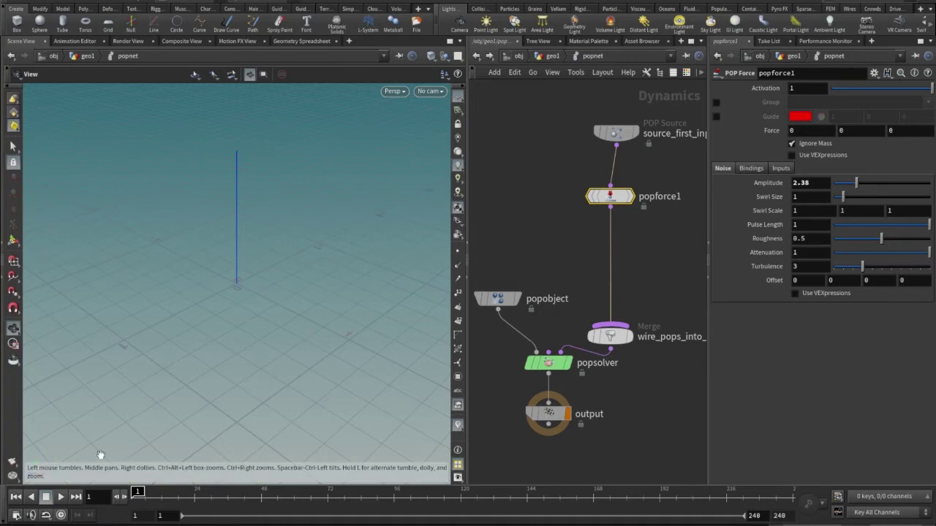
left_click(61, 497)
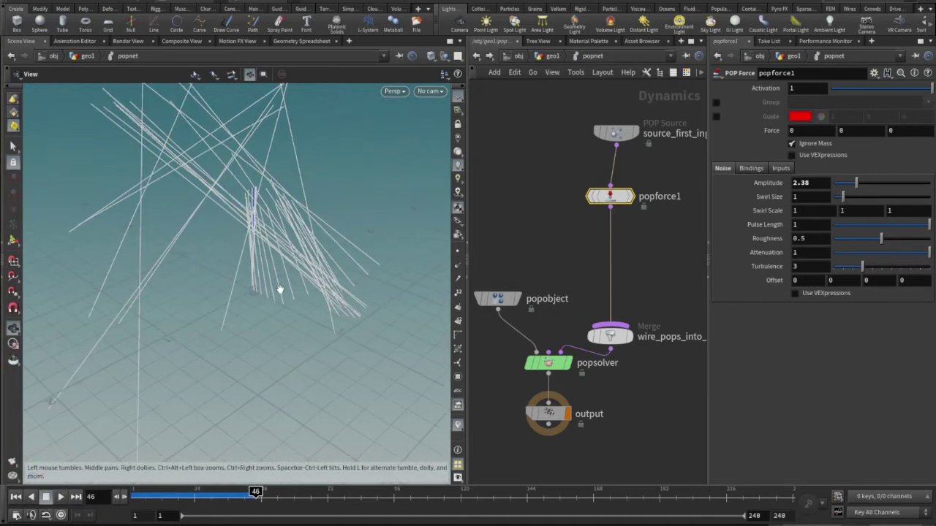
mouse_move(618, 201)
left_click_drag(618, 201, 618, 235)
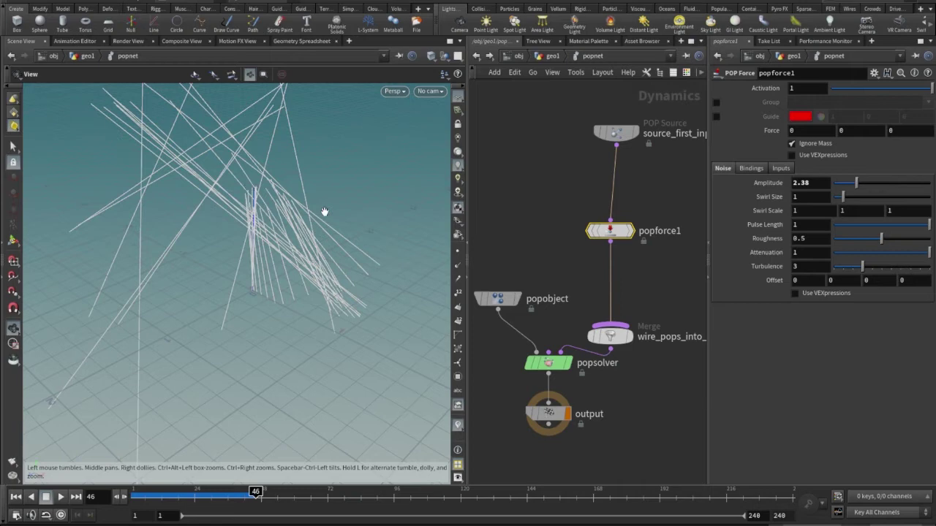
Frame the network, select source_first_input, and show its Birth settings
key("h")
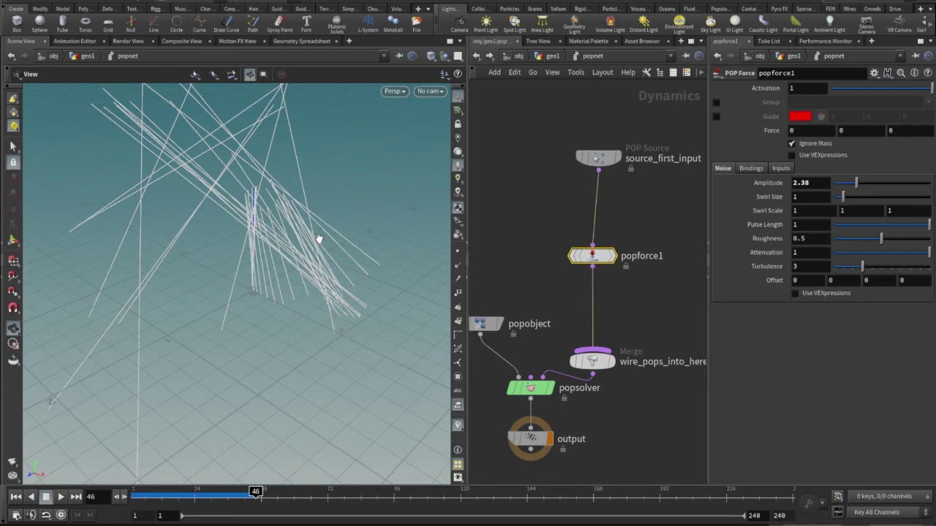
middle_click_drag(656, 208, 645, 222)
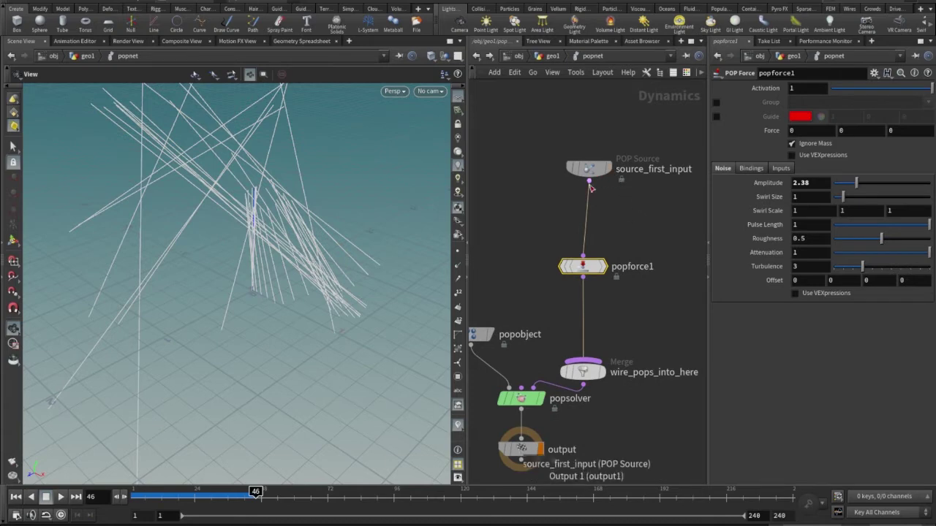
middle_click_drag(637, 248, 631, 255)
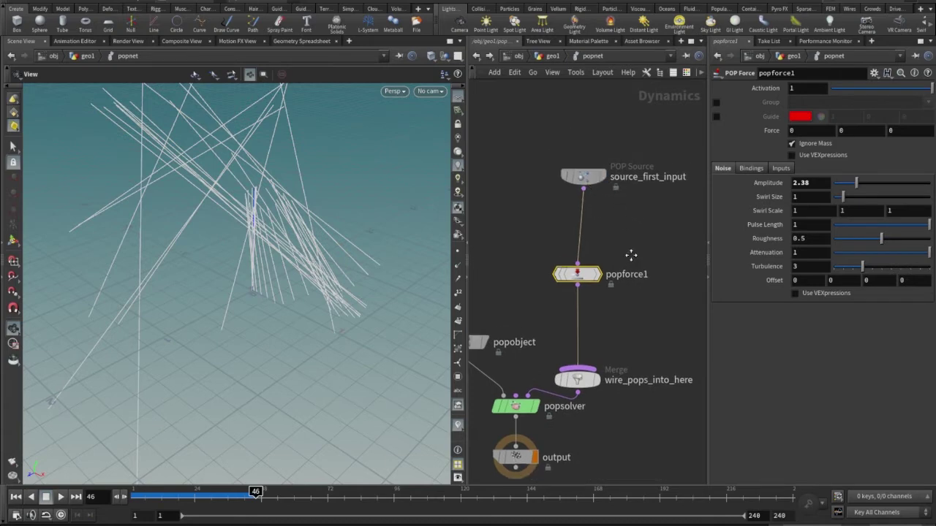
left_click(585, 185)
middle_click_drag(660, 224, 654, 235)
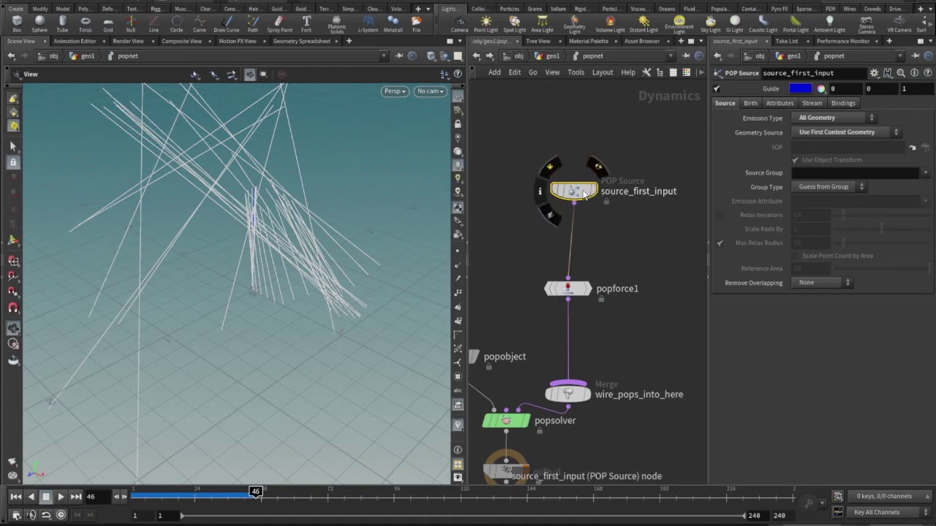
left_click_drag(583, 194, 578, 199)
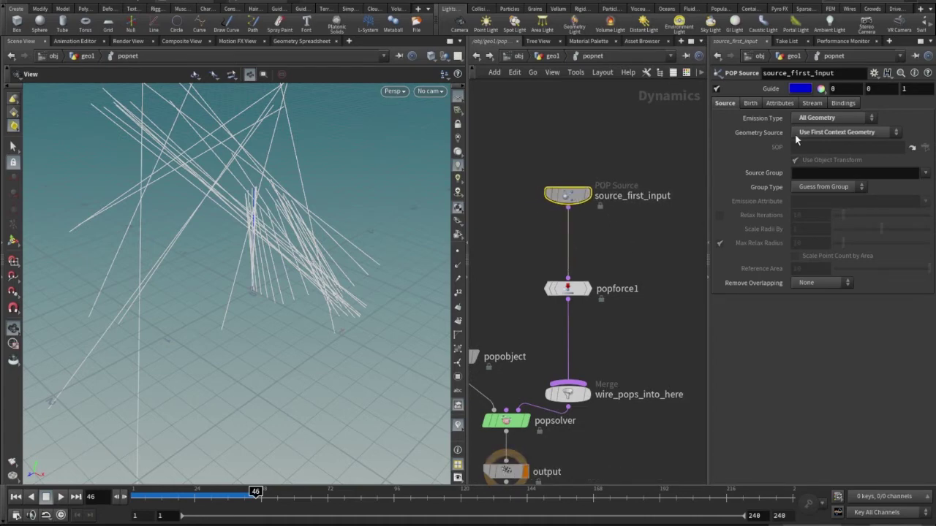
left_click(749, 103)
middle_click_drag(626, 186, 629, 187)
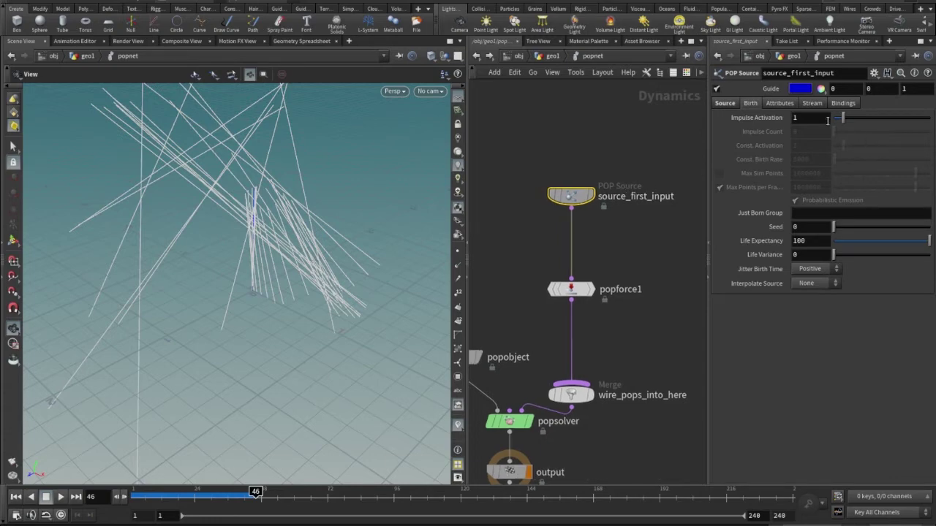
Enter $F==1 as the Impulse Activation expression so particles are born only on frame 1
left_click(794, 117)
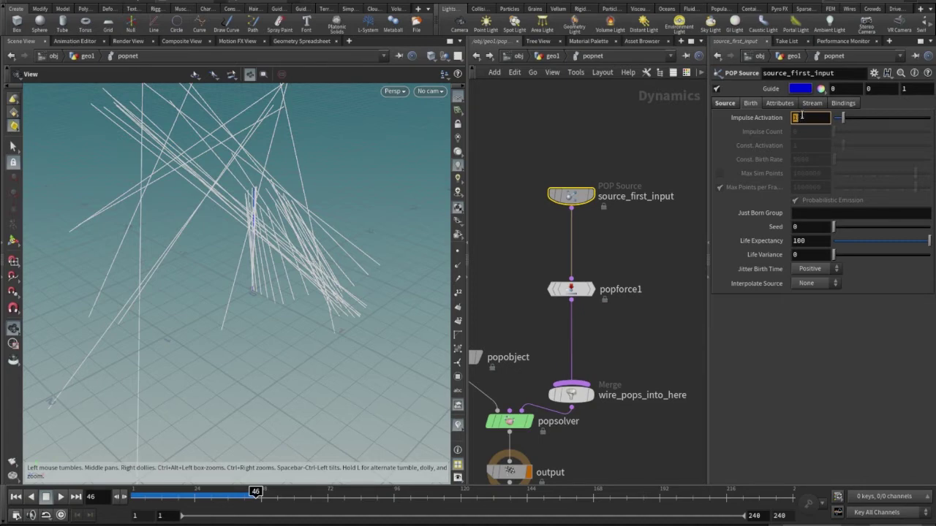
left_click(804, 121)
type("$F")
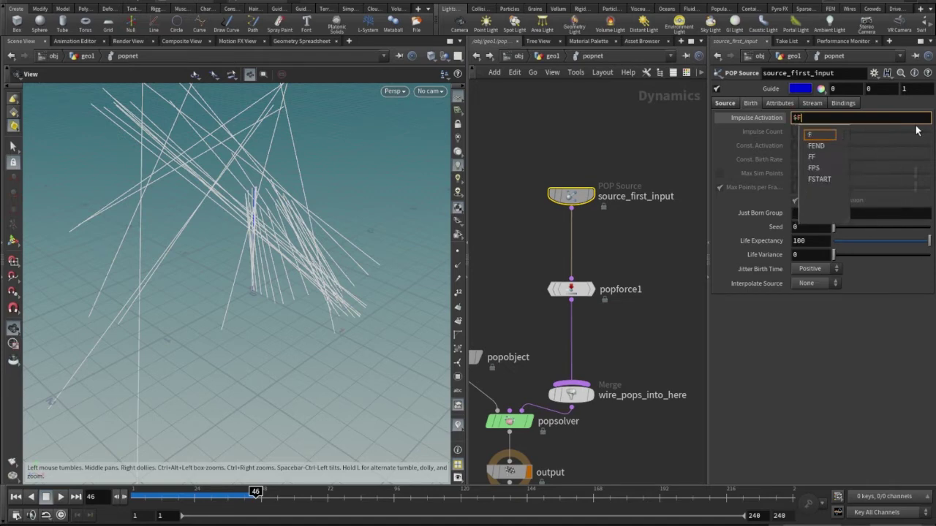
type("==1")
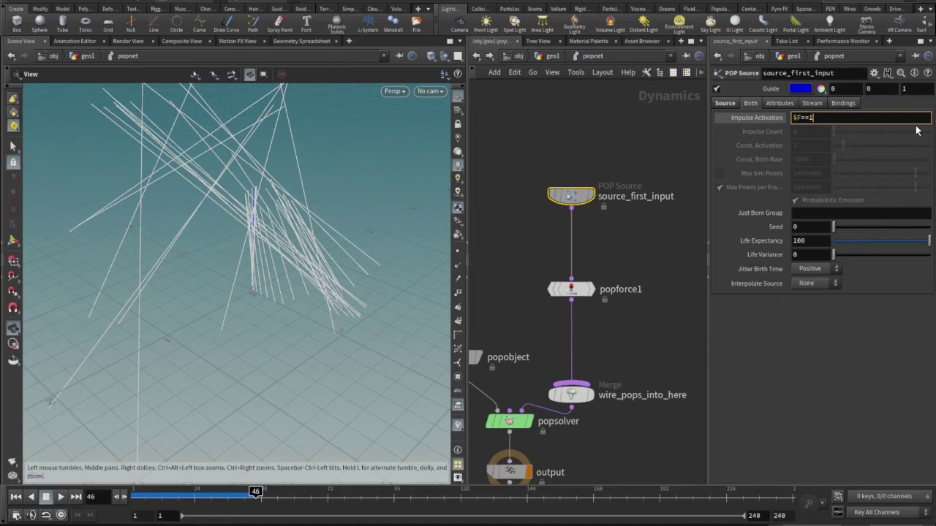
key("Return")
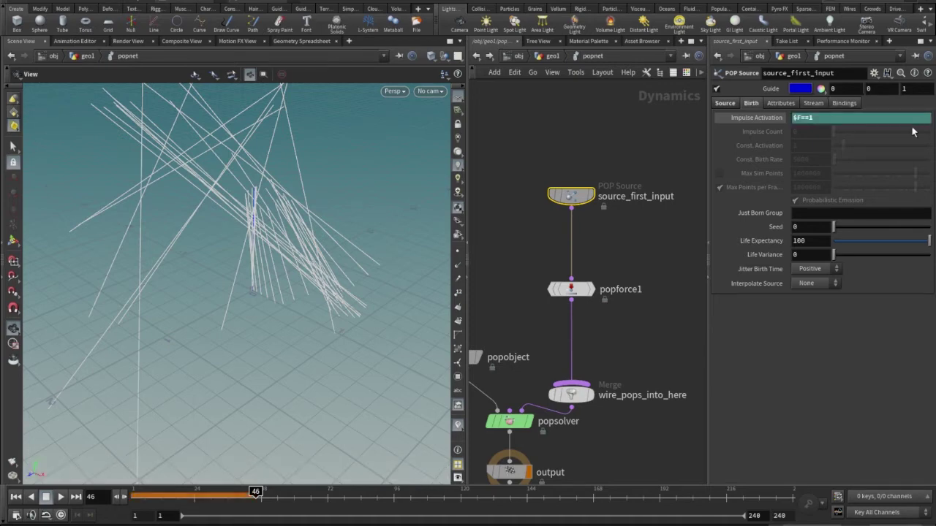
Replay the particle simulation from frame 1 to watch the single particle line
left_click(45, 513)
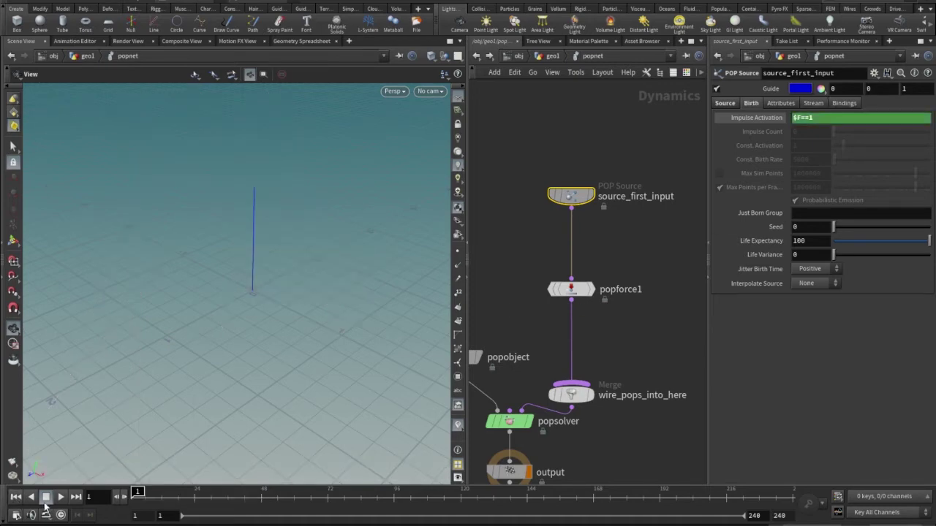
left_click(61, 496)
left_click(16, 496)
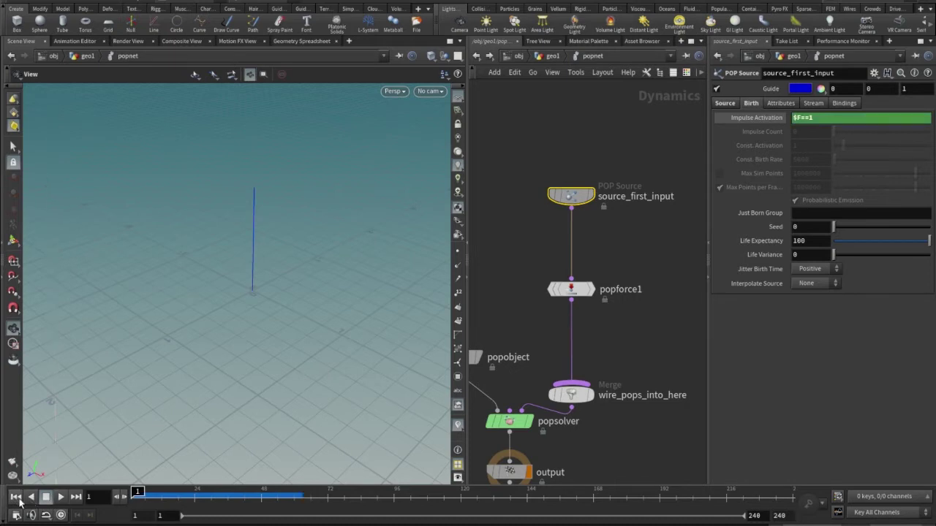
left_click(60, 497)
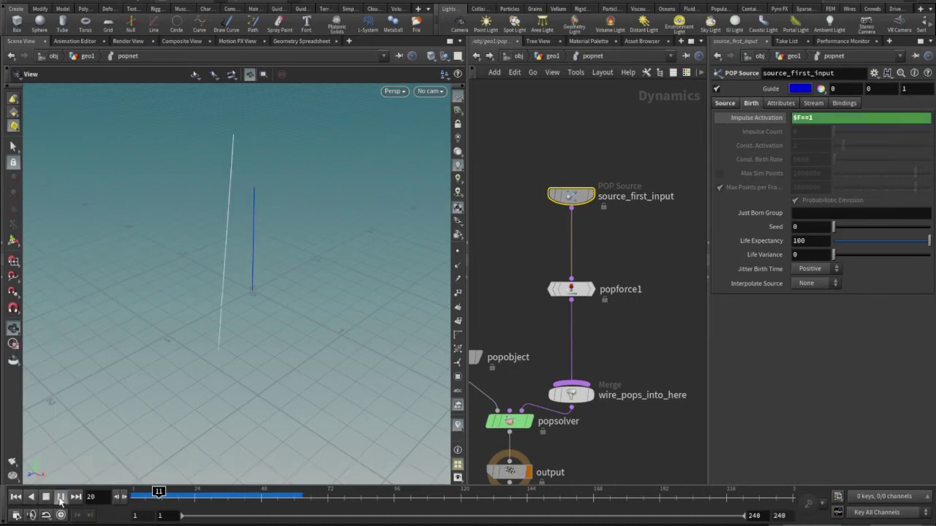
left_click(61, 497)
left_click(16, 497)
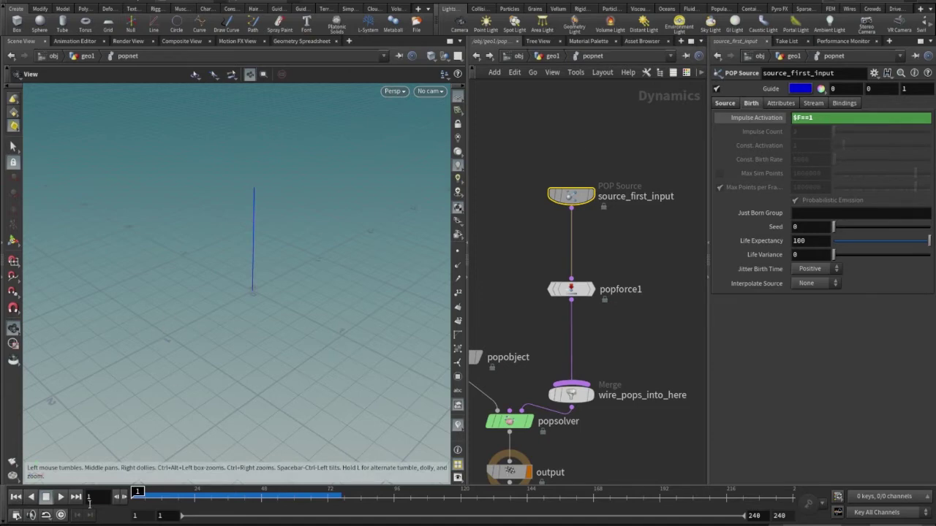
left_click(61, 496)
Lower popforce1's noise Amplitude to 0.99 and replay the simulation from the first frame
left_click(574, 290)
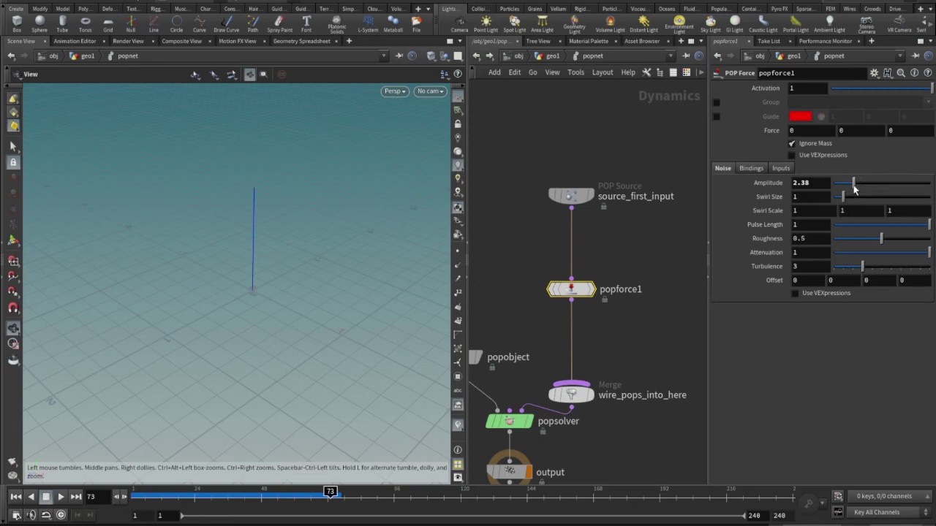
left_click_drag(850, 186, 845, 191)
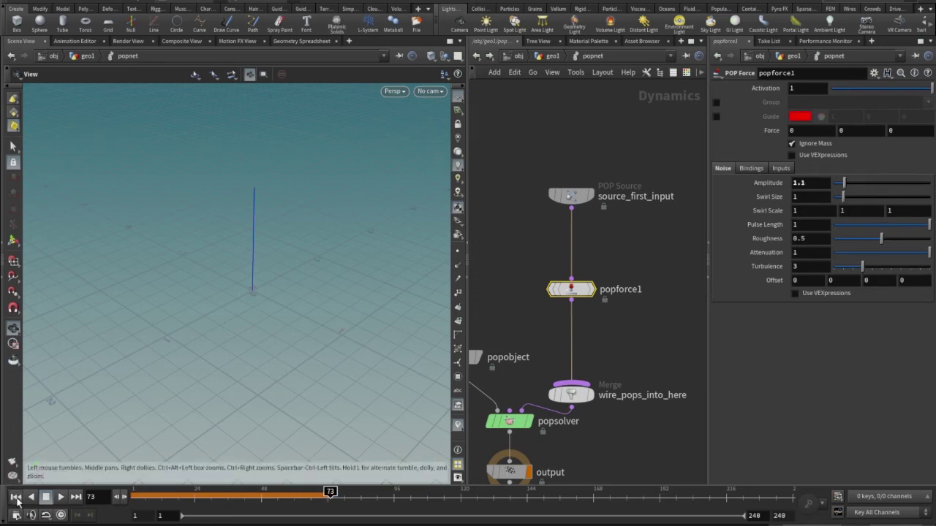
left_click(15, 497)
left_click(60, 497)
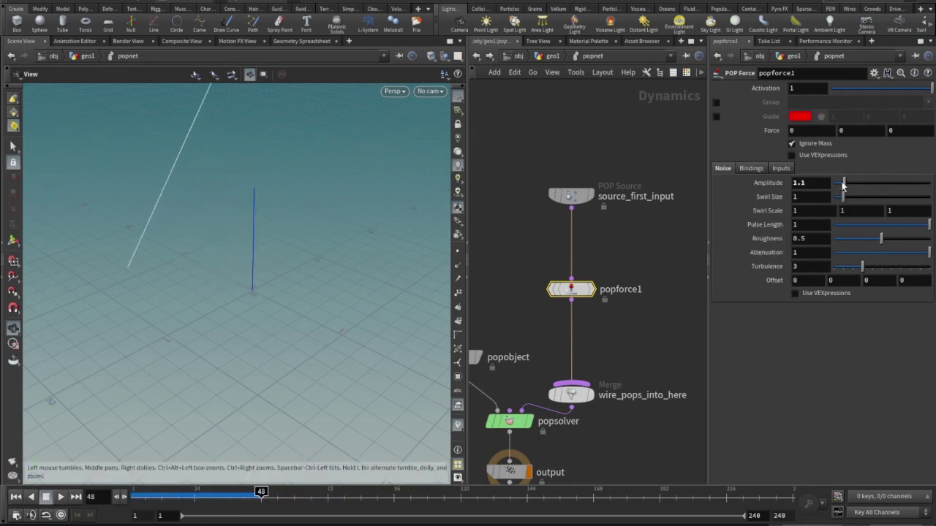
left_click_drag(844, 187, 843, 187)
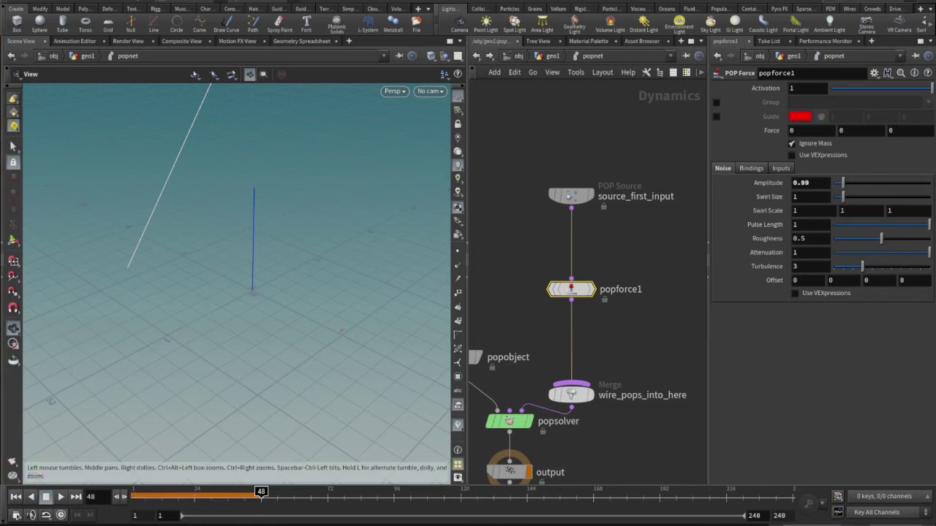
left_click(15, 496)
left_click(60, 496)
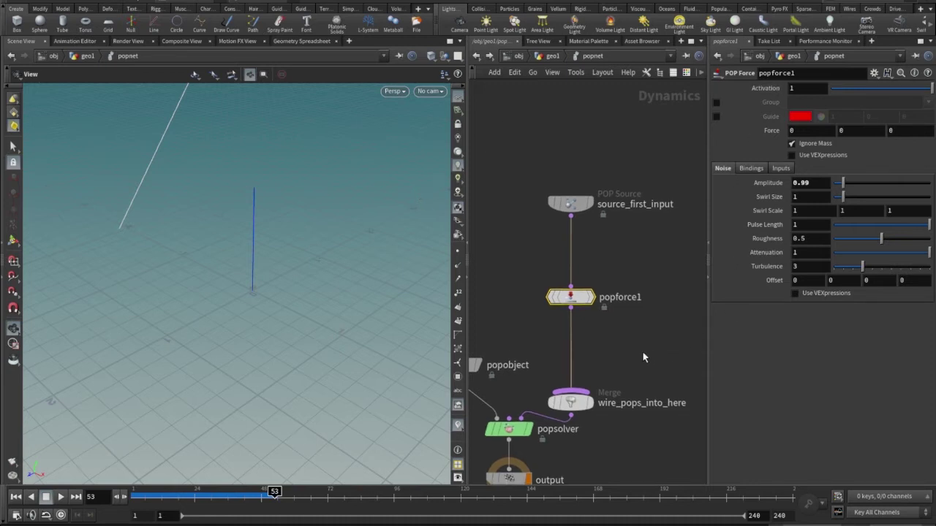
Move popforce1 and the Merge node higher in the POP chain
left_click_drag(574, 296, 580, 271)
middle_click_drag(616, 319, 659, 186)
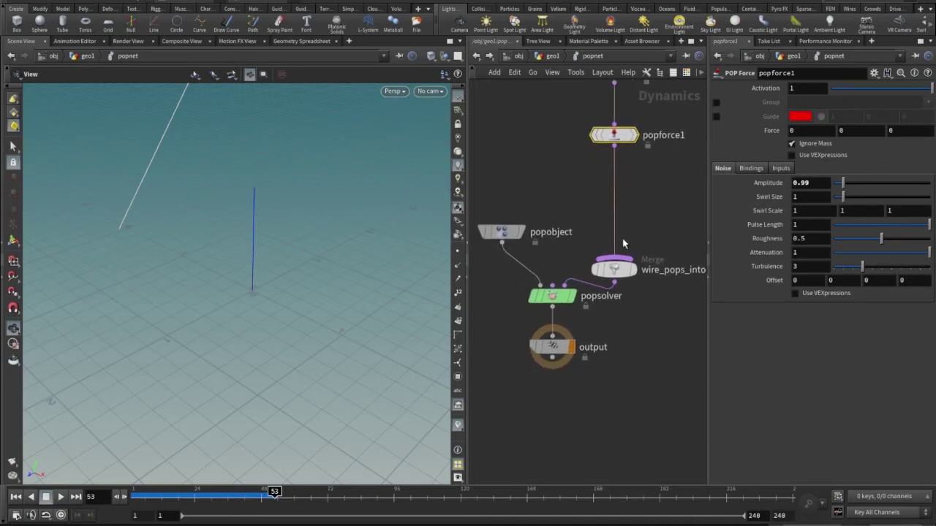
left_click_drag(622, 277, 622, 222)
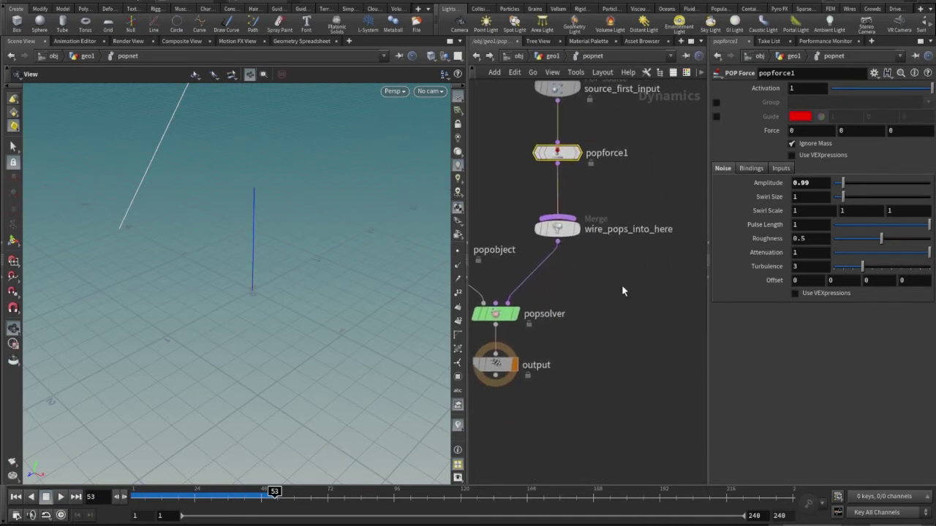
Add a SOP Solver node, sopsolver1, beside the chain, then search nodes for 'mul'
key("Tab")
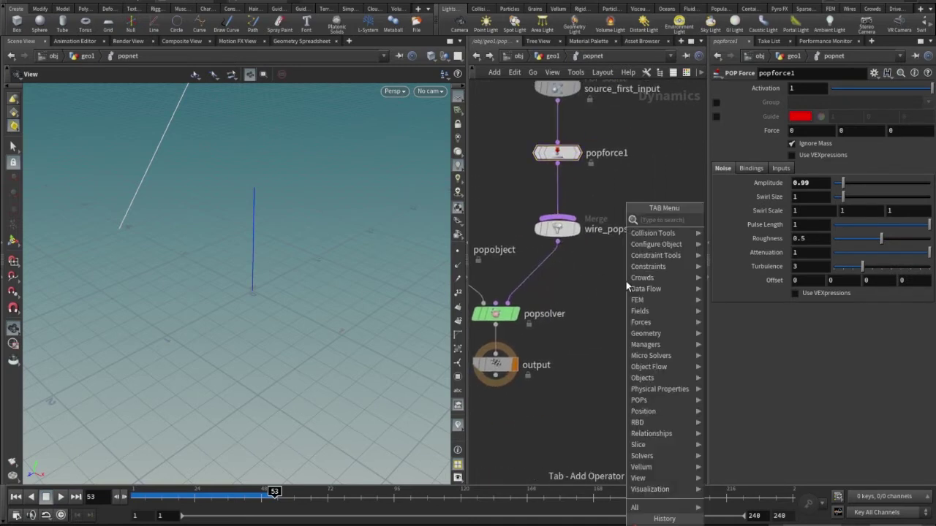
type("sop")
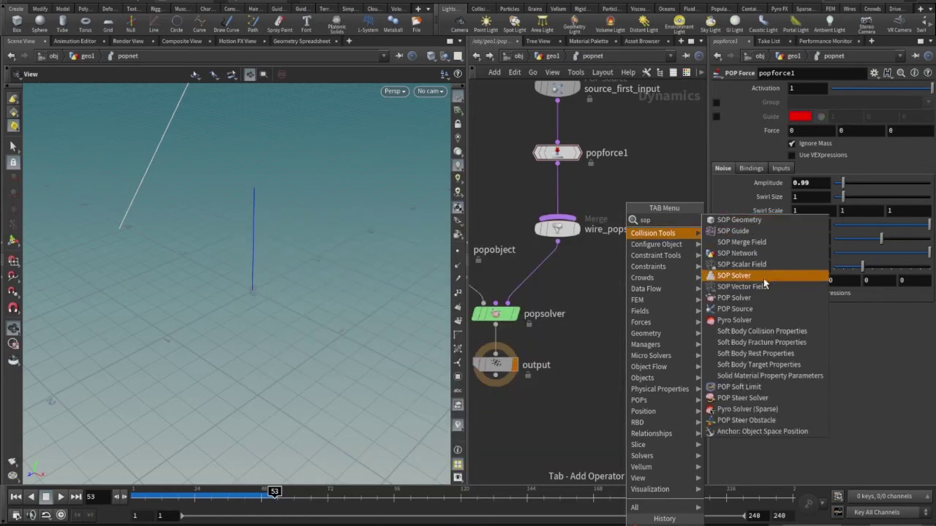
left_click(752, 275)
left_click(651, 275)
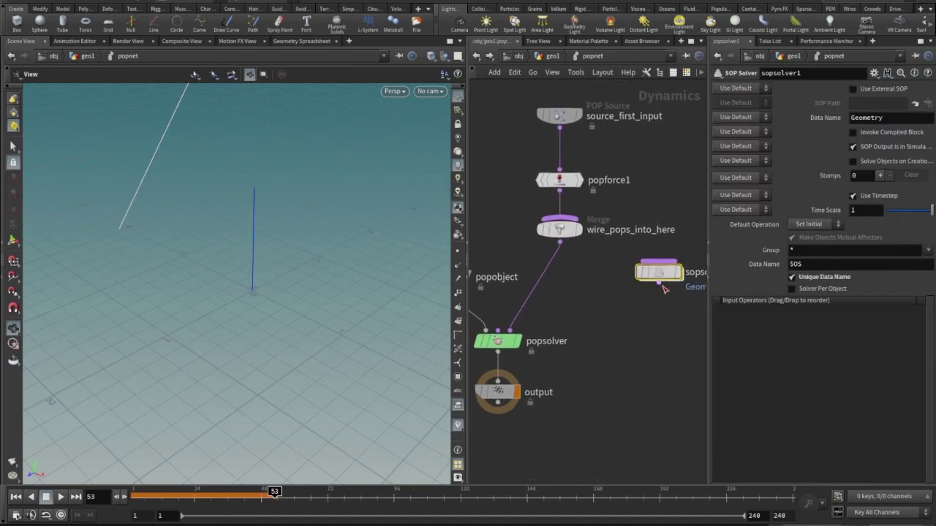
key("Tab")
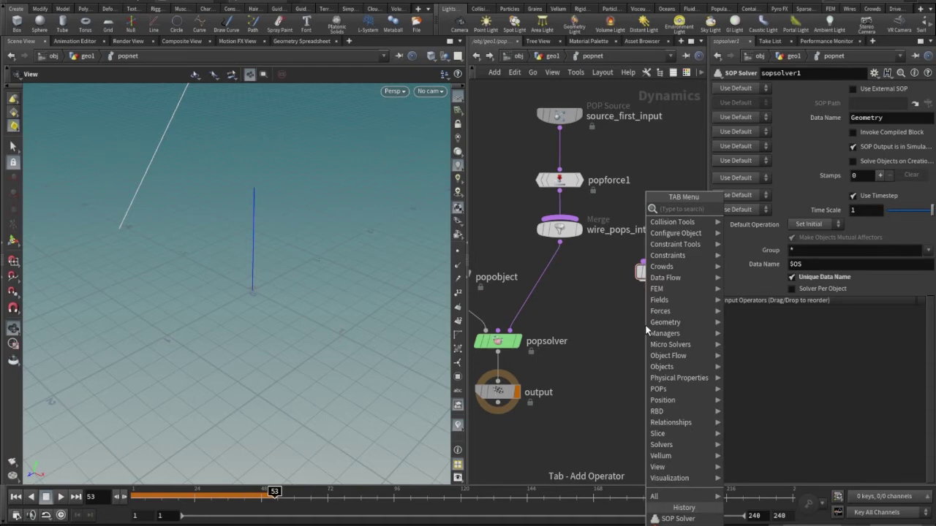
type("m")
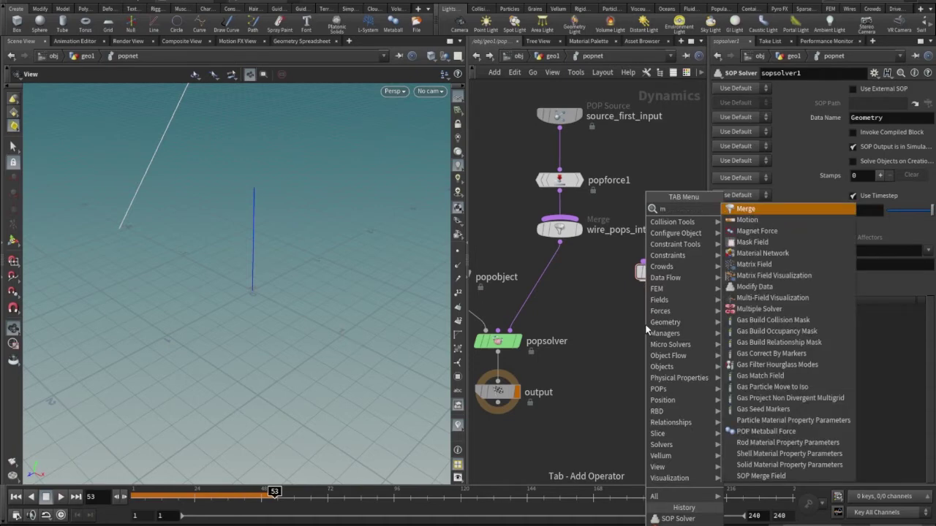
type("ul")
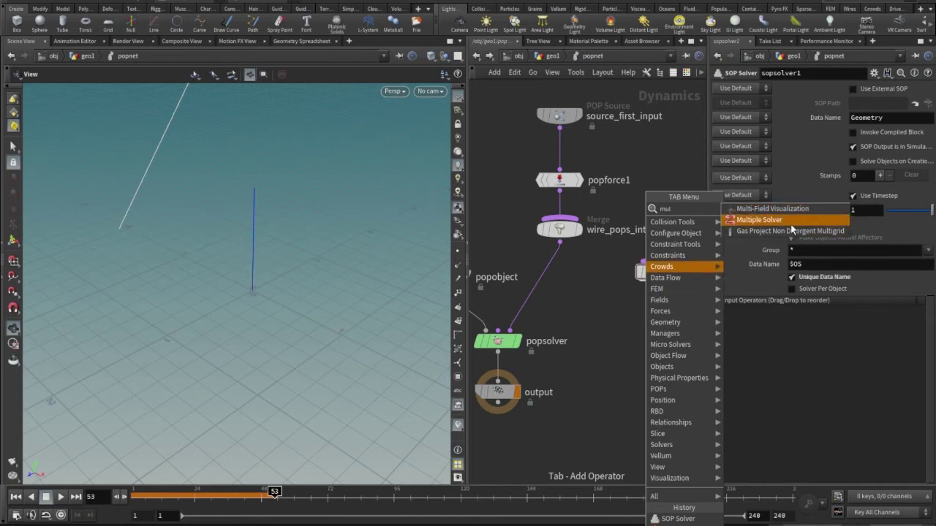
Add a Multiple Solver and insert it on the wire between popsolver and output
left_click(759, 220)
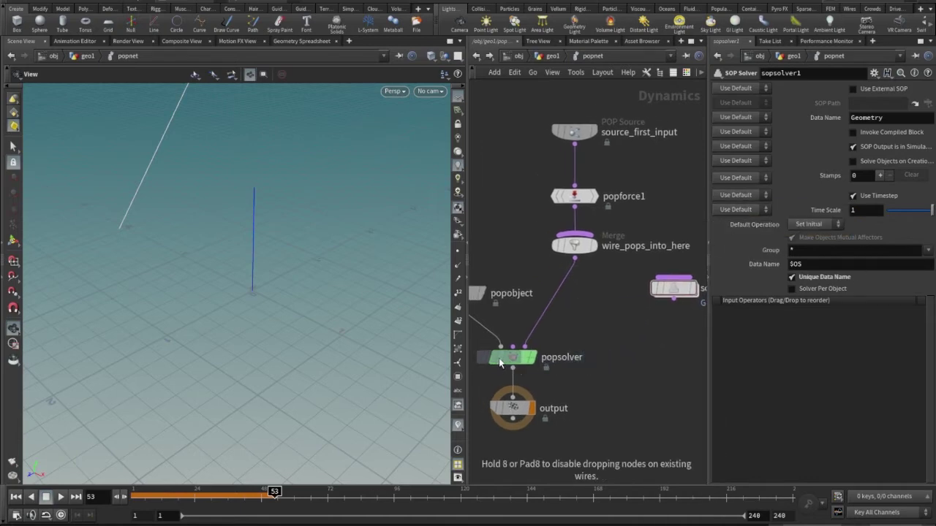
left_click(614, 378)
left_click_drag(521, 358, 525, 274)
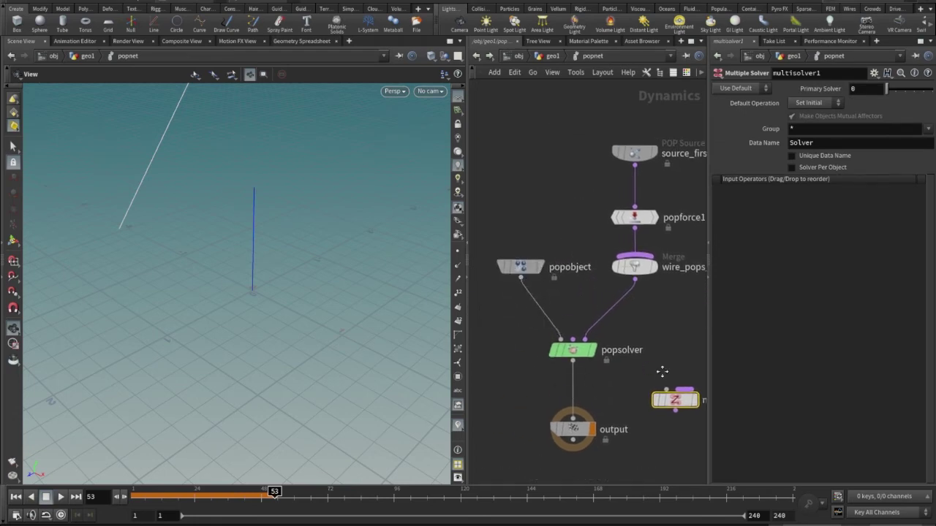
mouse_move(670, 399)
left_click_drag(669, 399, 571, 389)
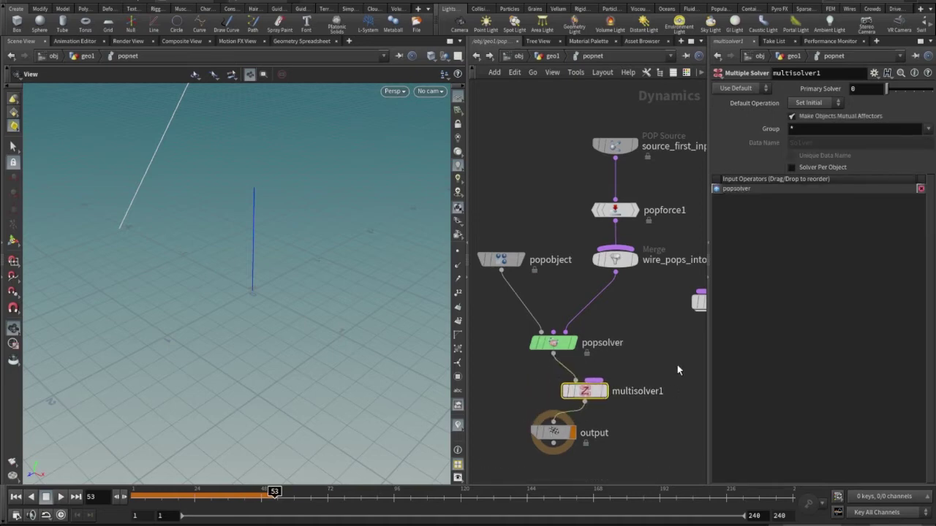
Wire sopsolver1 into multisolver1 and reposition sopsolver1 beside the POP chain
middle_click_drag(677, 365, 622, 377)
left_click_drag(658, 322, 667, 315)
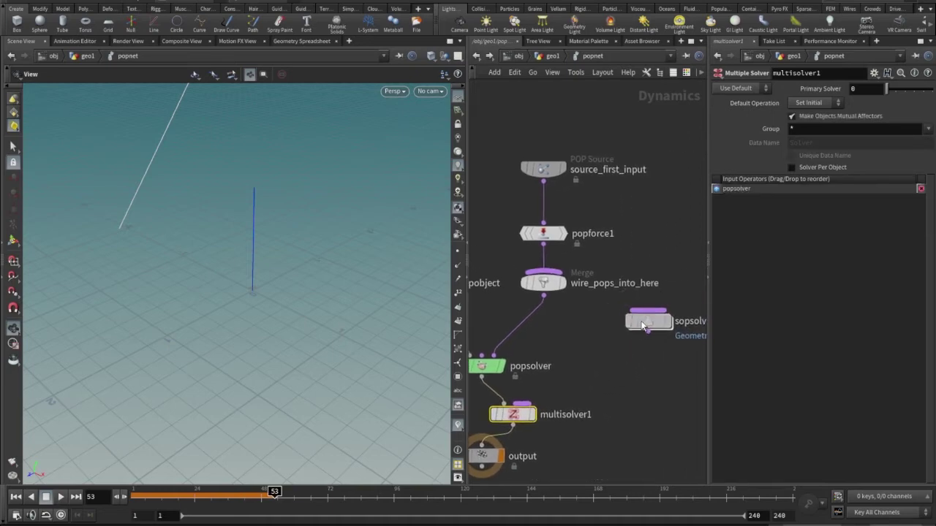
scroll(574, 296, "down", 4)
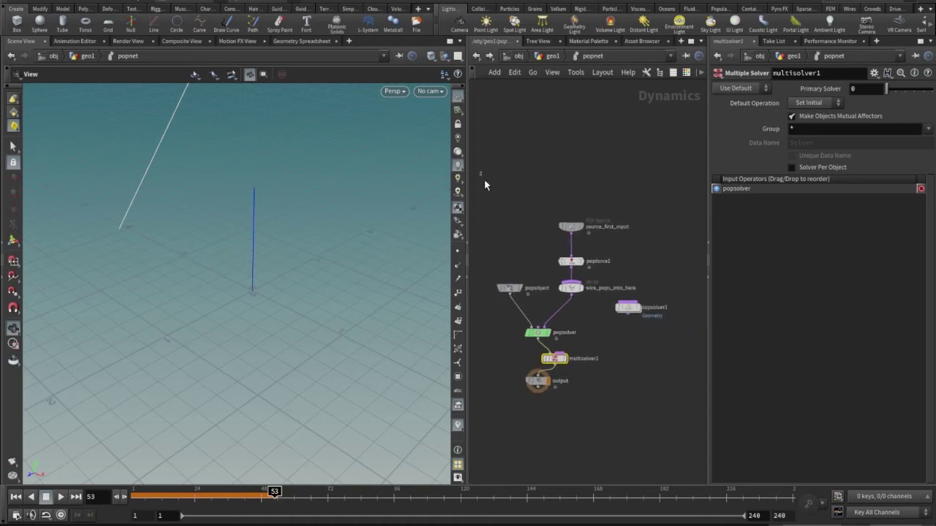
left_click_drag(484, 179, 583, 333)
scroll(577, 295, "up", 4)
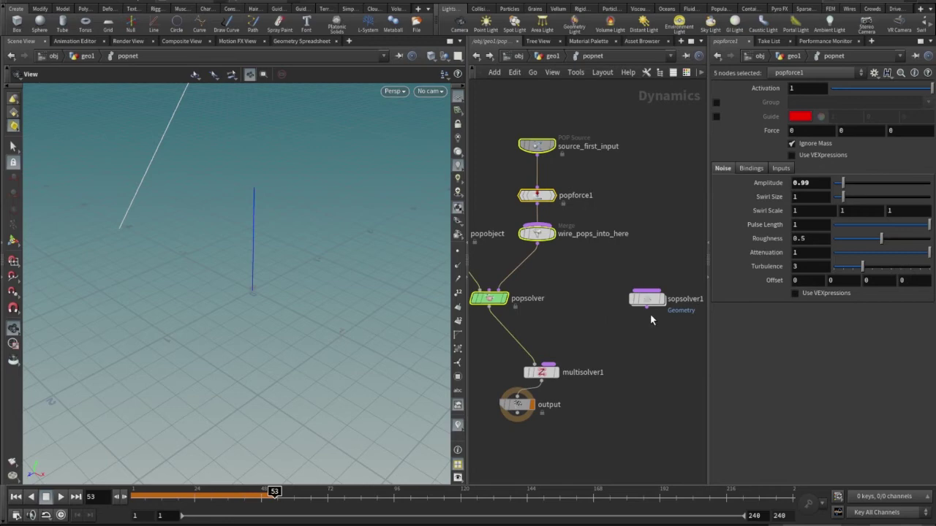
left_click_drag(646, 307, 549, 364)
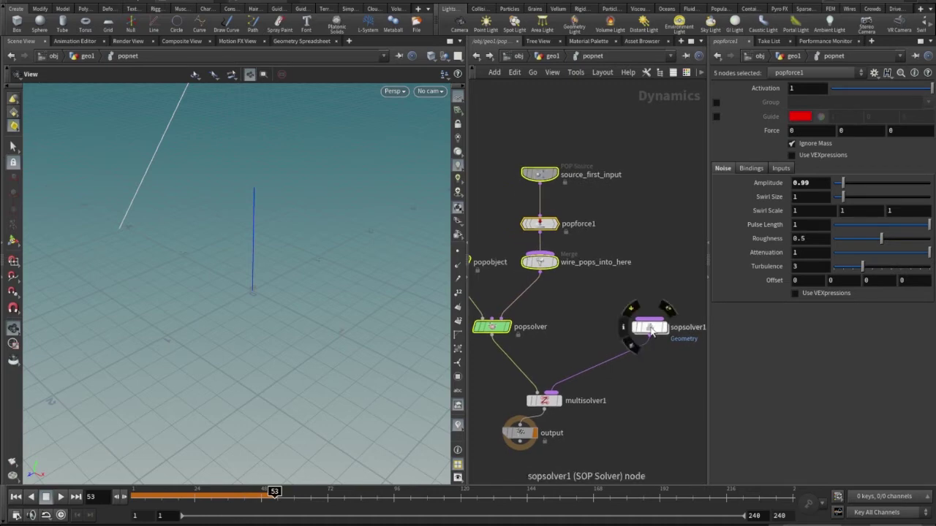
left_click_drag(653, 331, 603, 332)
middle_click_drag(620, 384, 635, 367)
scroll(629, 364, "up", 3)
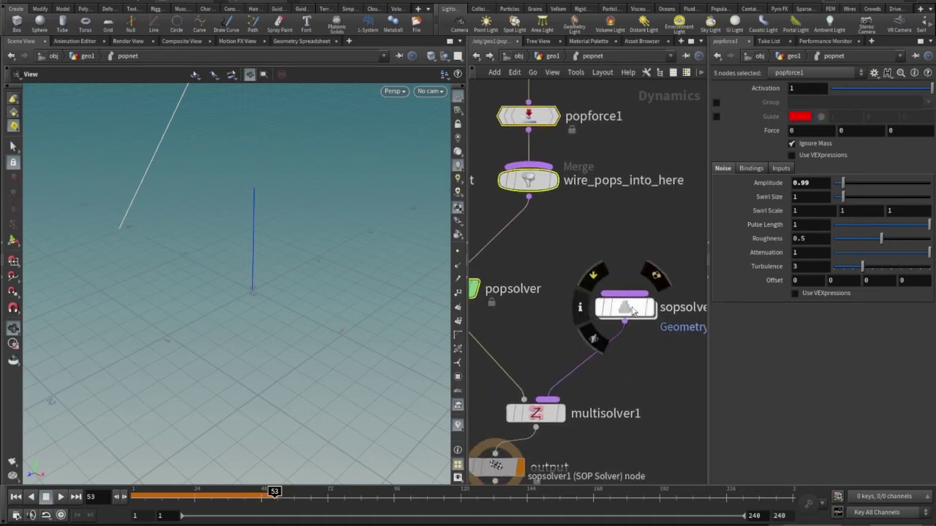
Inside sopsolver1, add a Resample node below dop_geometry
double_click(632, 311)
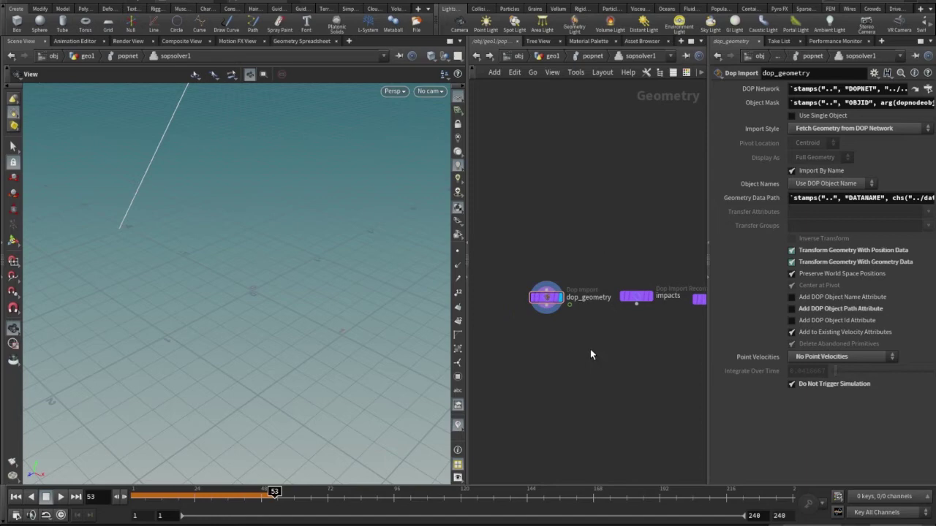
key("Tab")
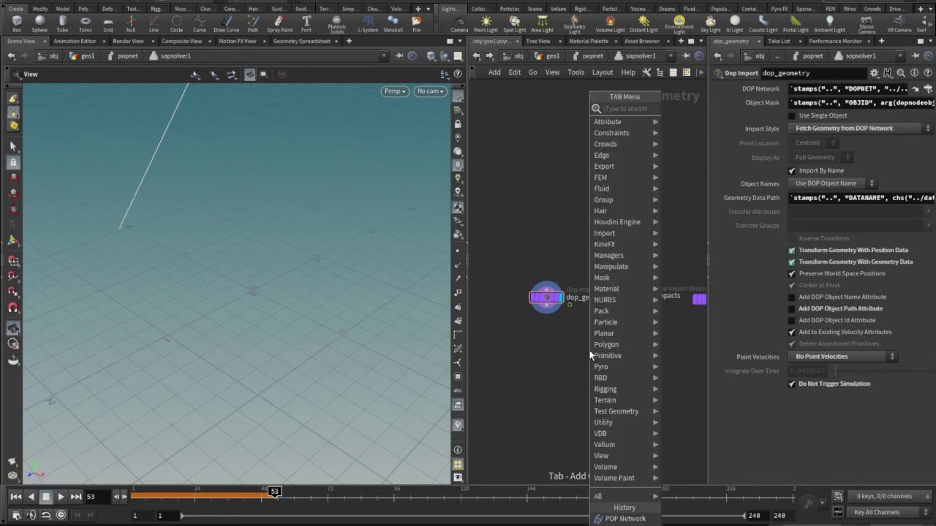
type("resa")
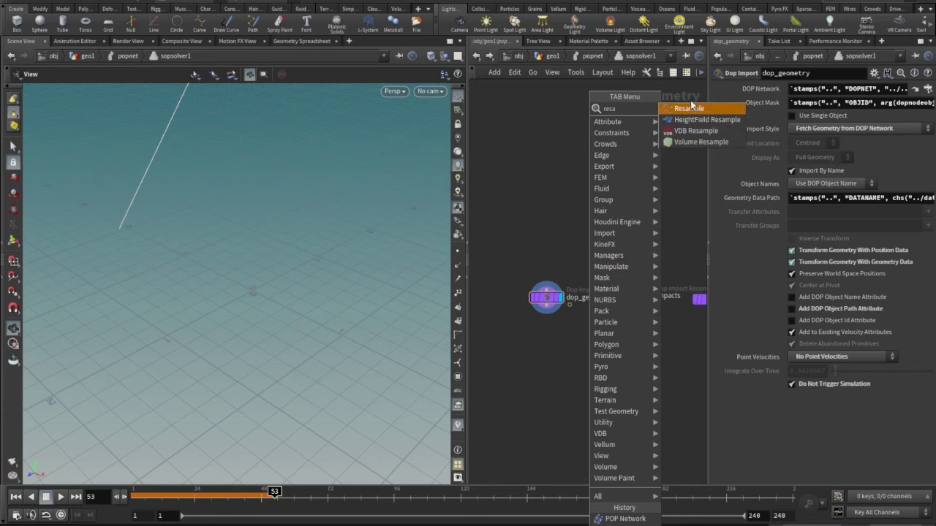
left_click(690, 109)
left_click(596, 360)
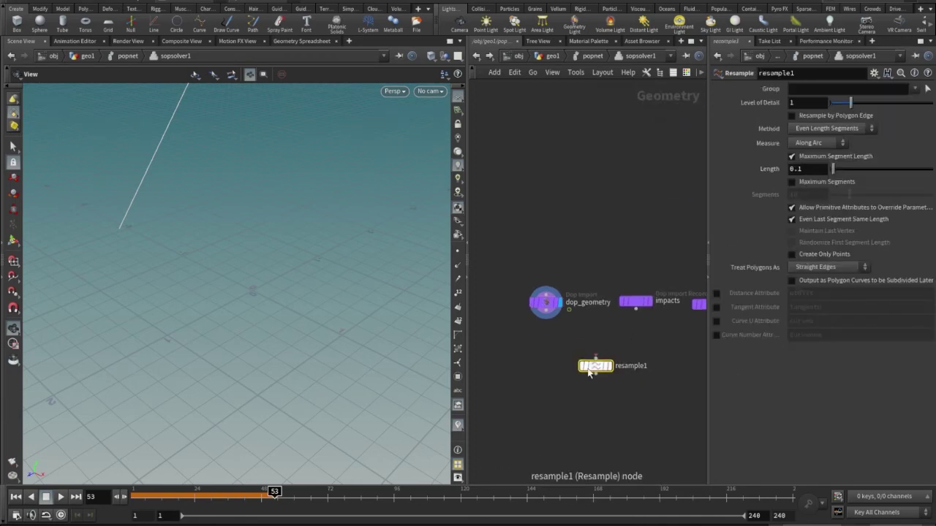
Connect dop_geometry into resample1 and give resample1 the display flag
left_click_drag(596, 374, 555, 334)
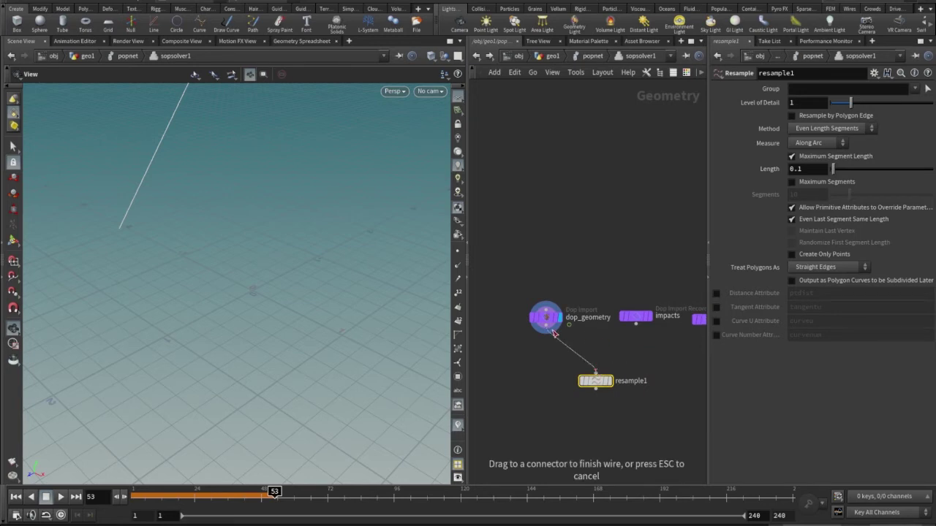
left_click(554, 333)
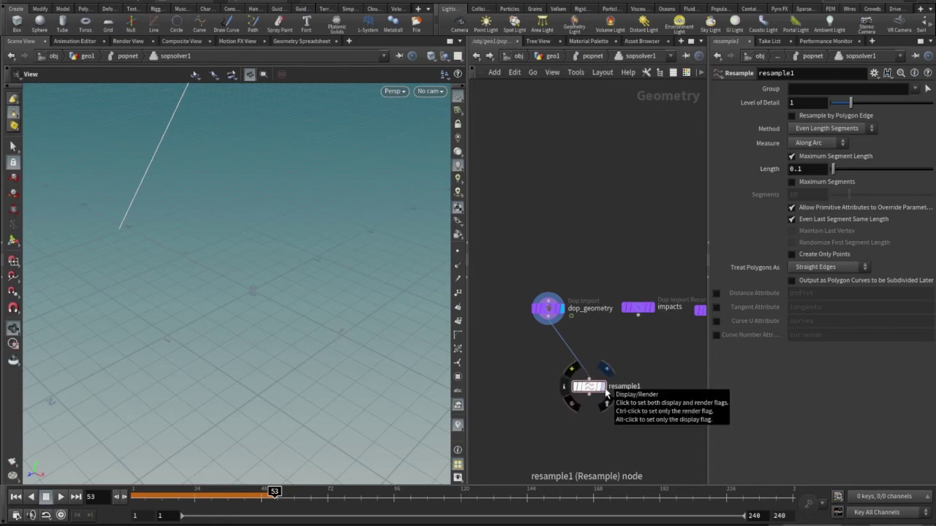
left_click(606, 395)
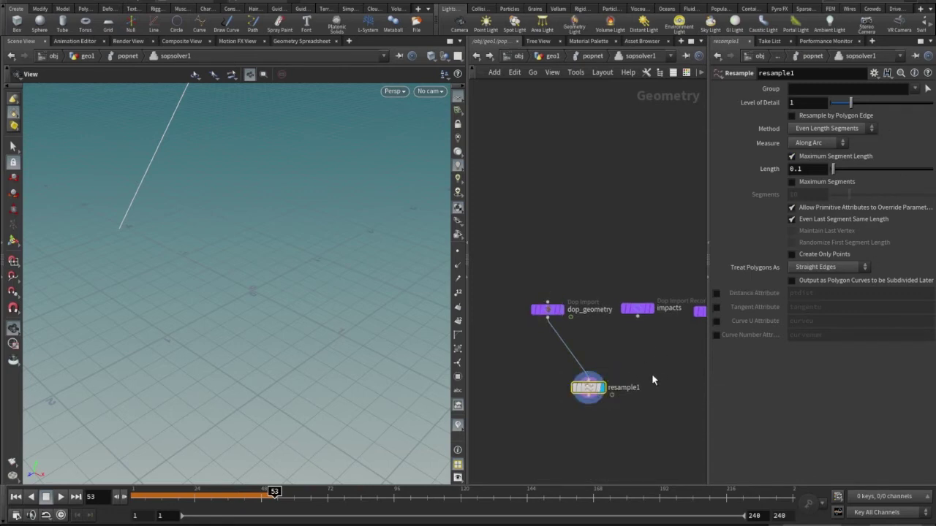
mouse_move(652, 376)
middle_mouse_down()
mouse_move(651, 399)
mouse_move(666, 376)
middle_mouse_up()
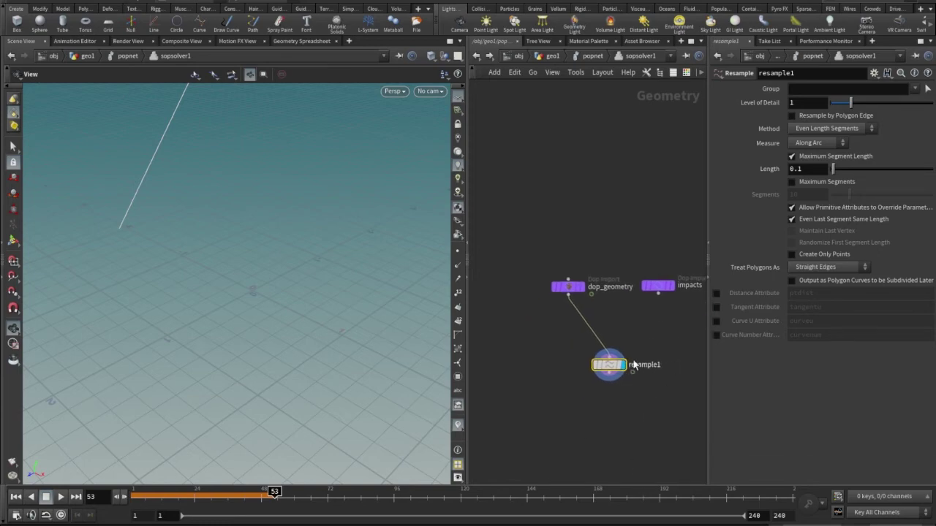
Back in popnet, turn on point numbers and replay the simulation from frame 1
left_click(477, 57)
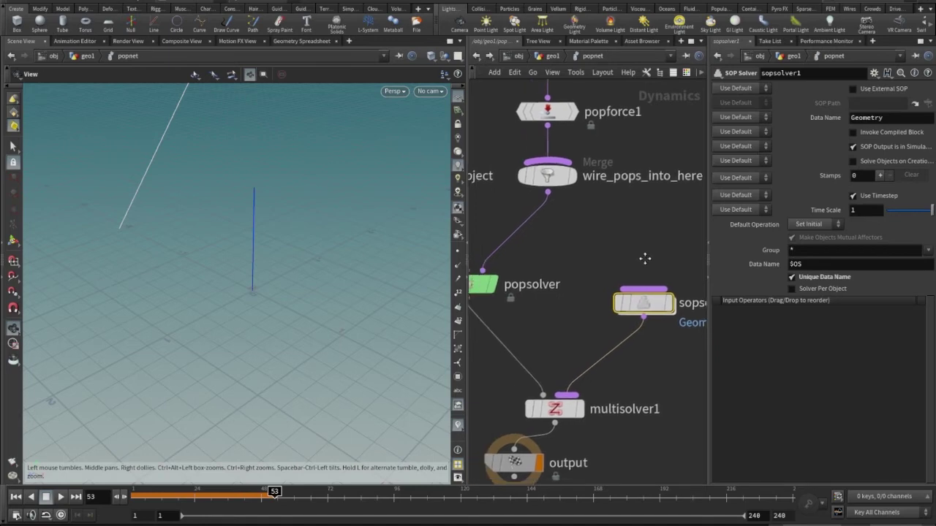
left_click(16, 497)
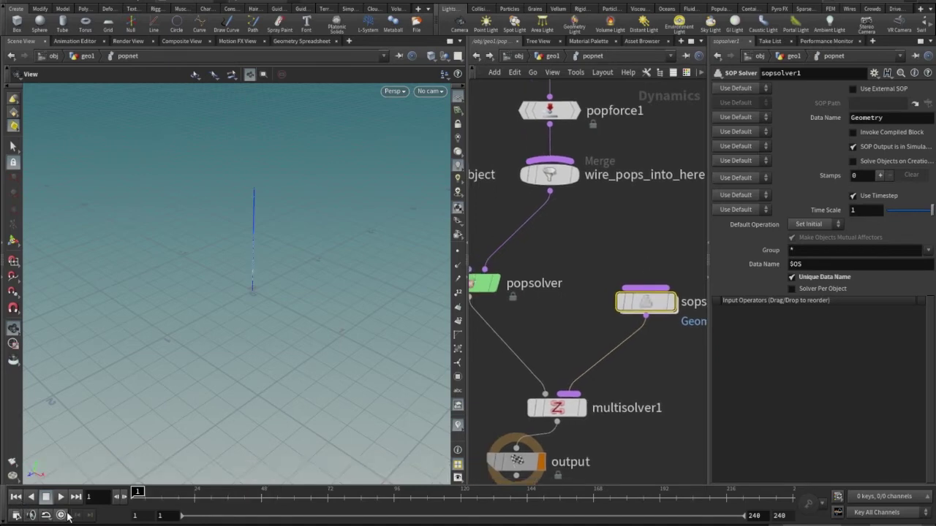
left_click(60, 497)
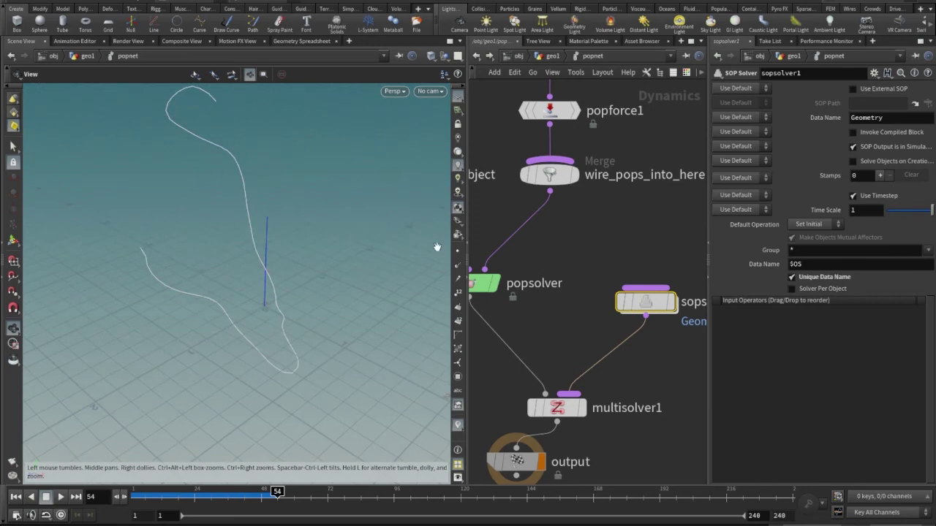
left_click(458, 292)
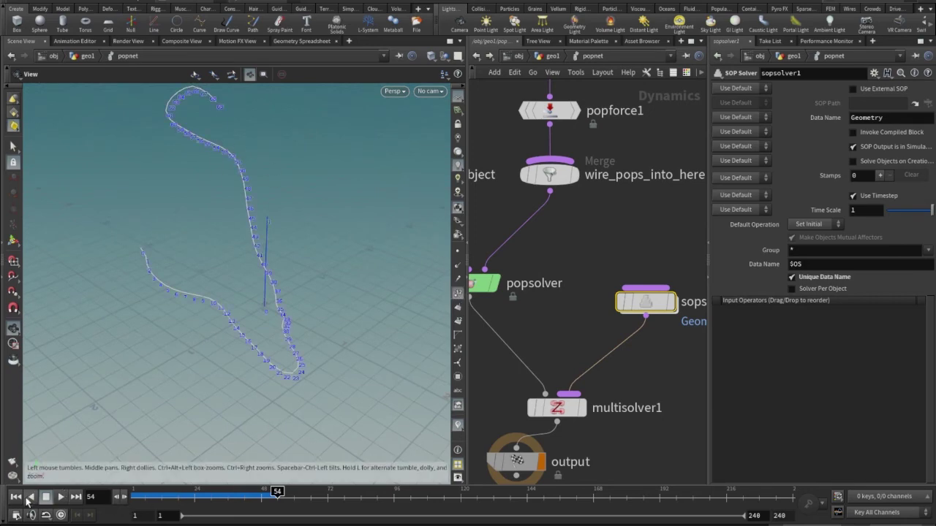
left_click(16, 498)
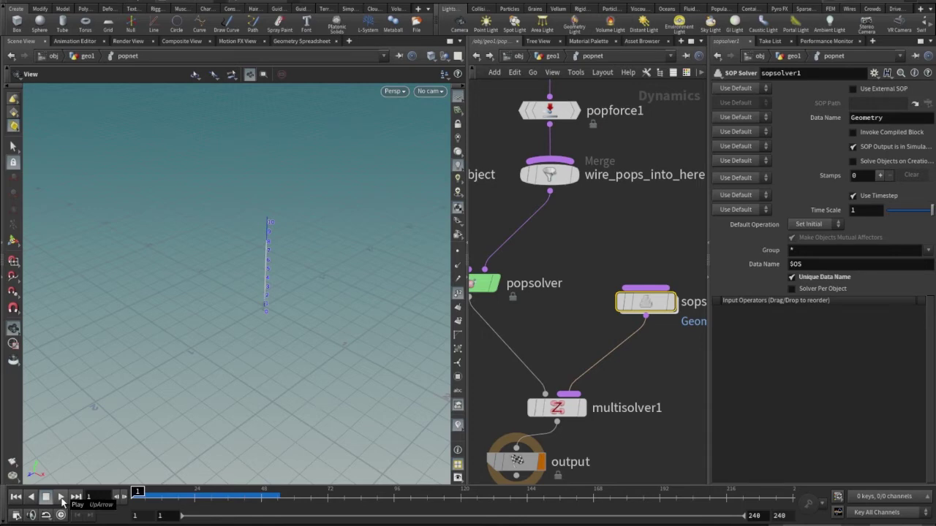
left_click(62, 497)
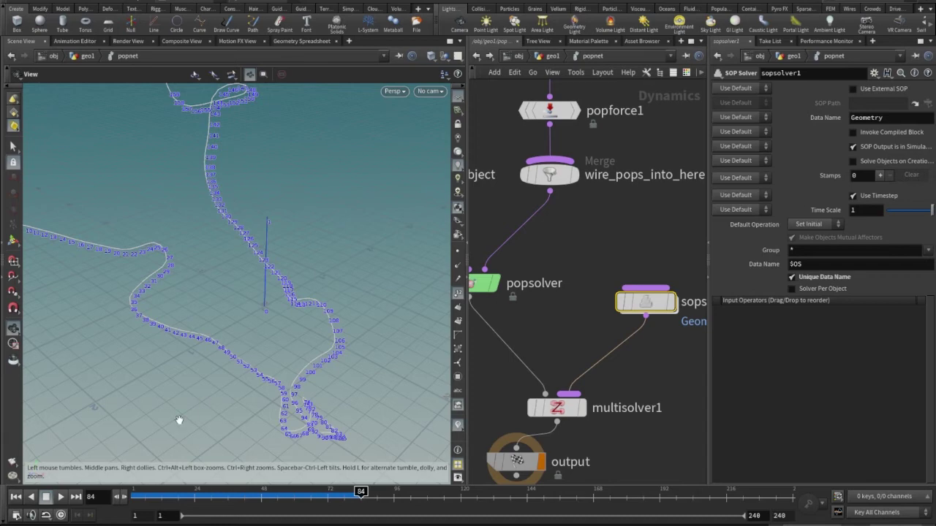
Rewind, orbit the particle line and replay the simulation, pausing at frame 43
left_click(17, 497)
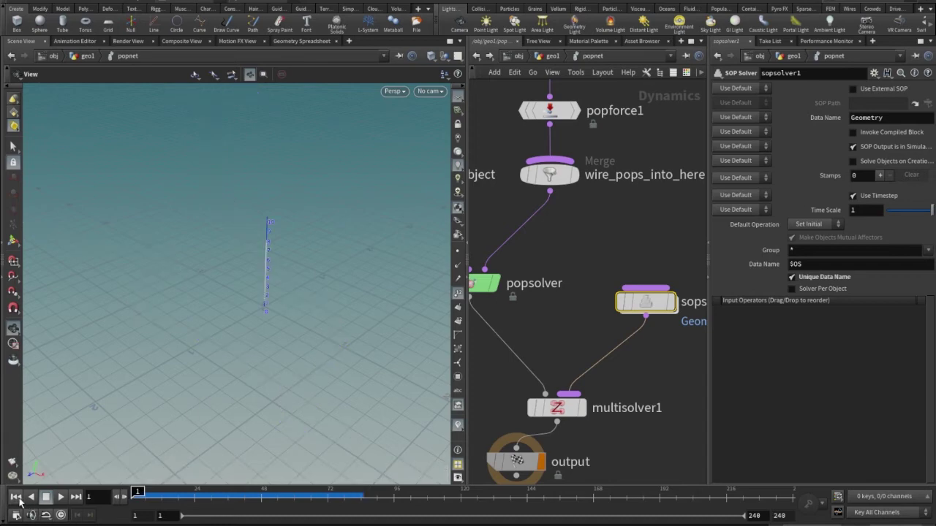
left_click_drag(355, 317, 440, 354)
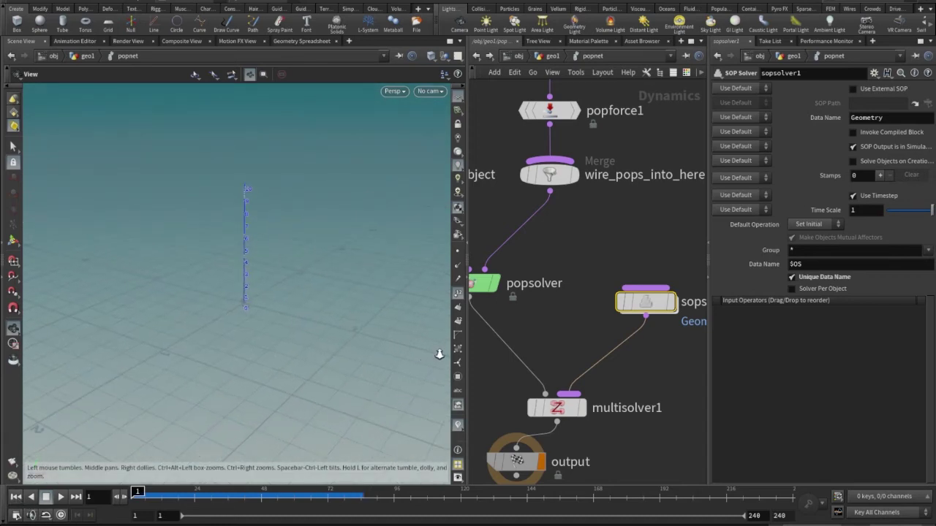
left_click_drag(233, 359, 261, 357)
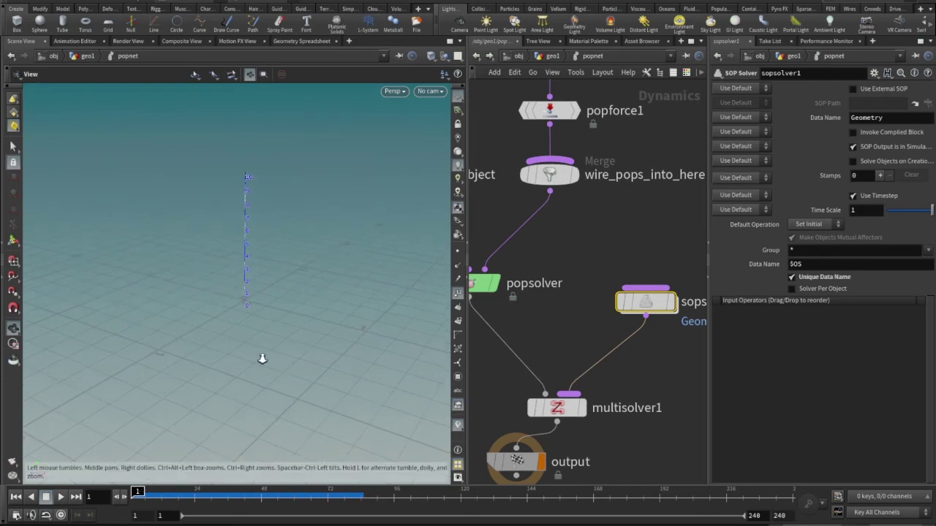
left_click_drag(138, 491, 66, 490)
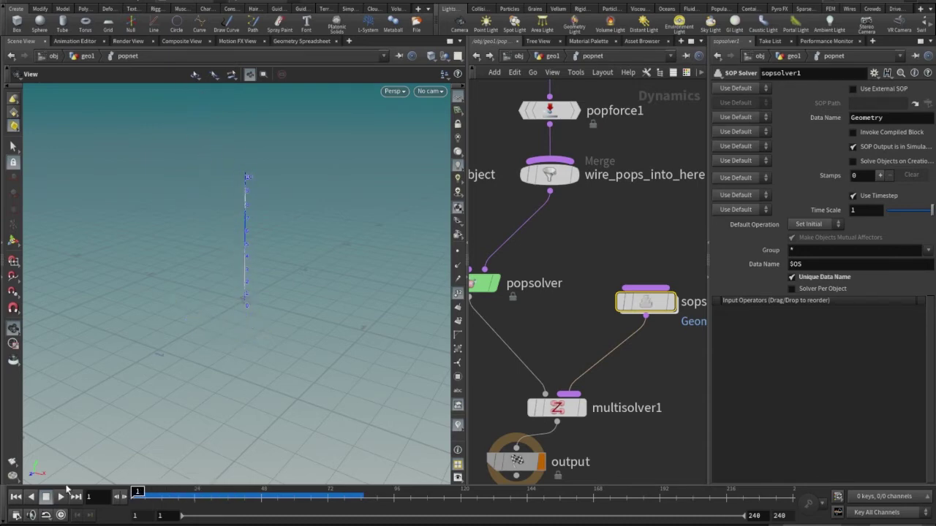
left_click(61, 497)
left_click(63, 499)
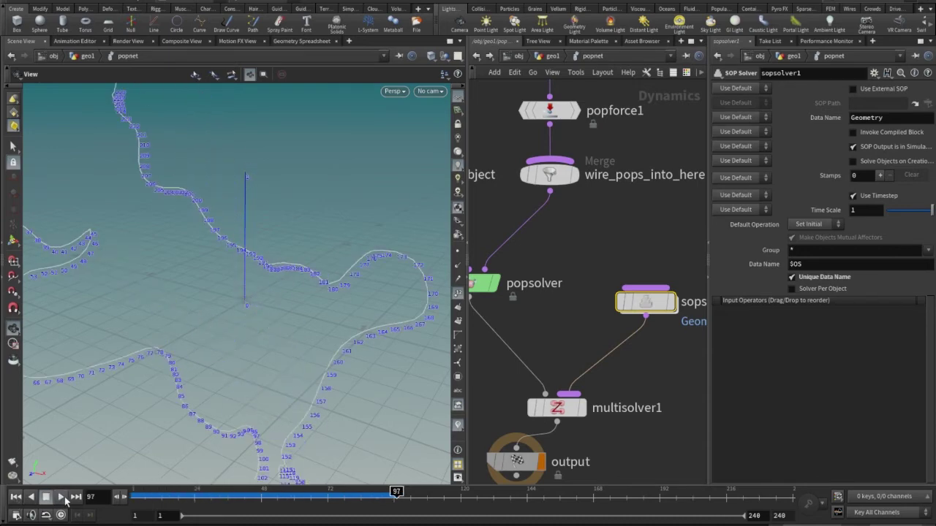
left_click(15, 498)
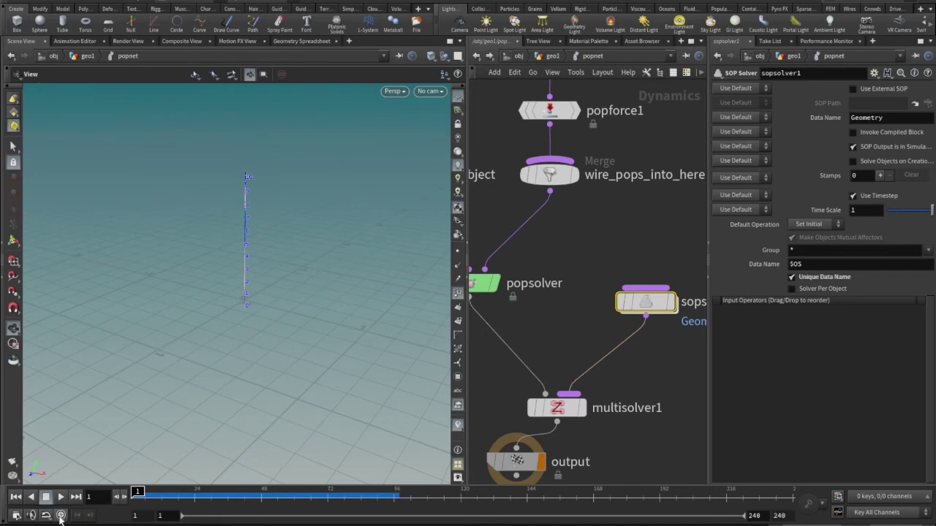
left_click(63, 500)
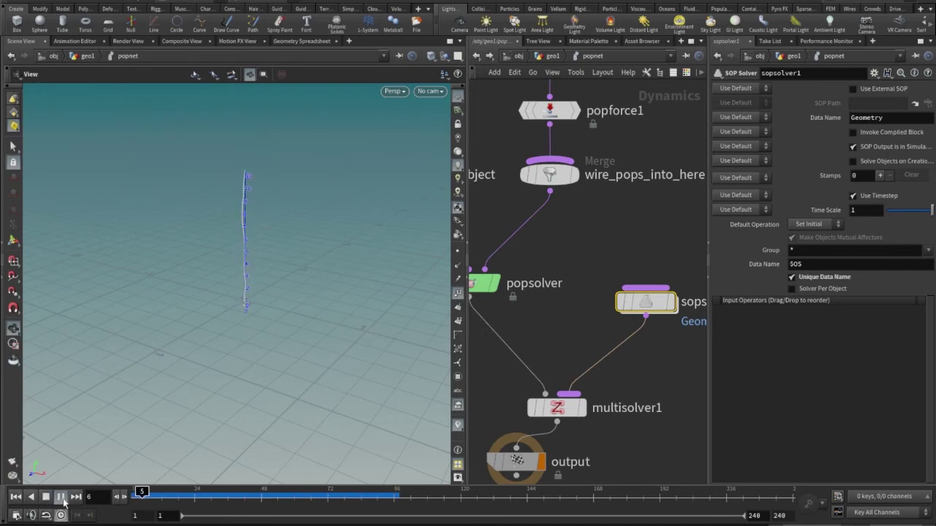
left_click(61, 499)
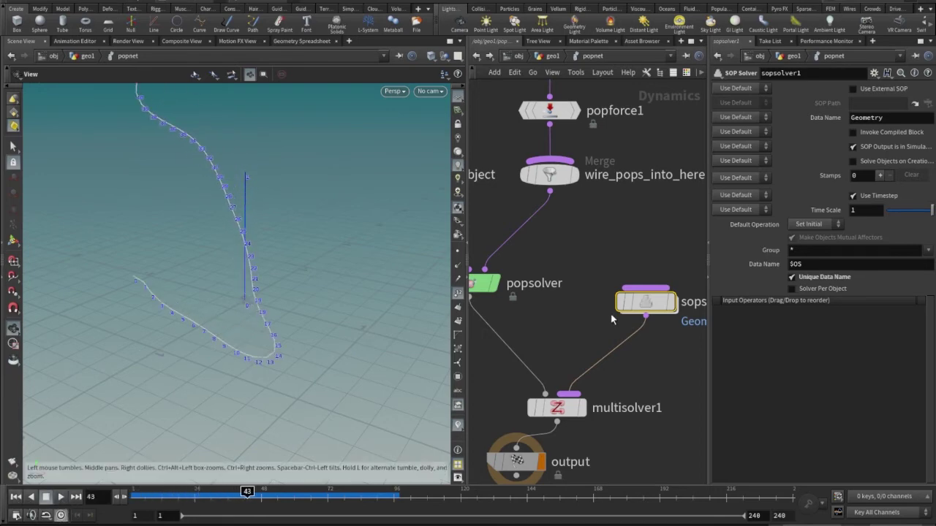
middle_click_drag(656, 106, 666, 252)
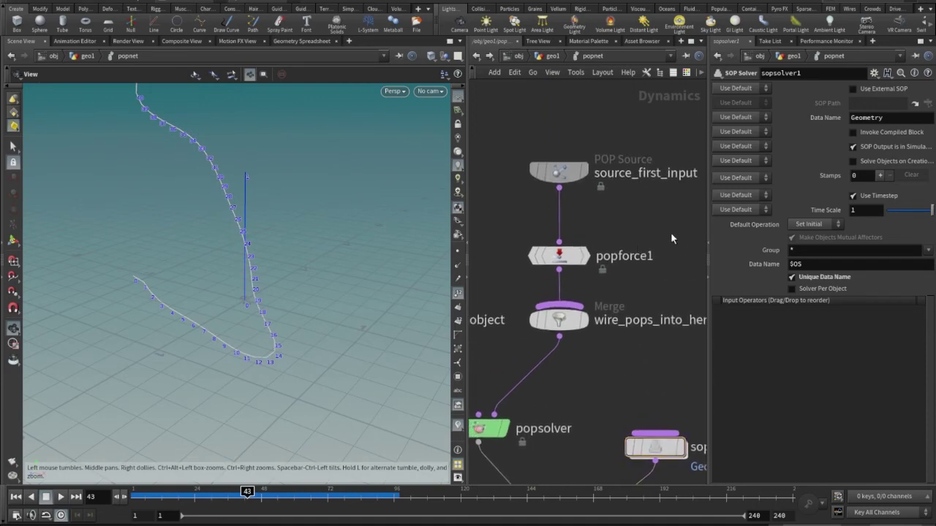
Insert a POP Drag node, popdrag1, on the wire between popforce1 and the merge node
left_click_drag(561, 262, 562, 227)
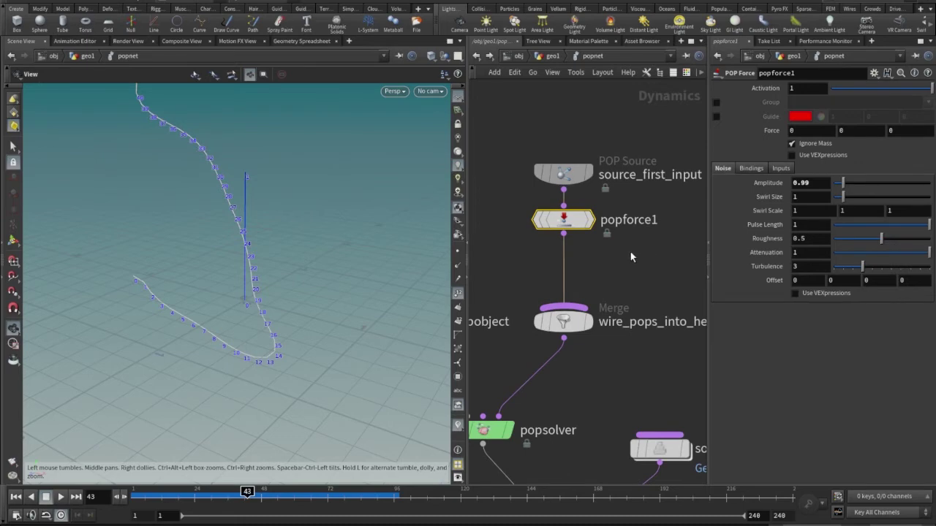
key("Tab")
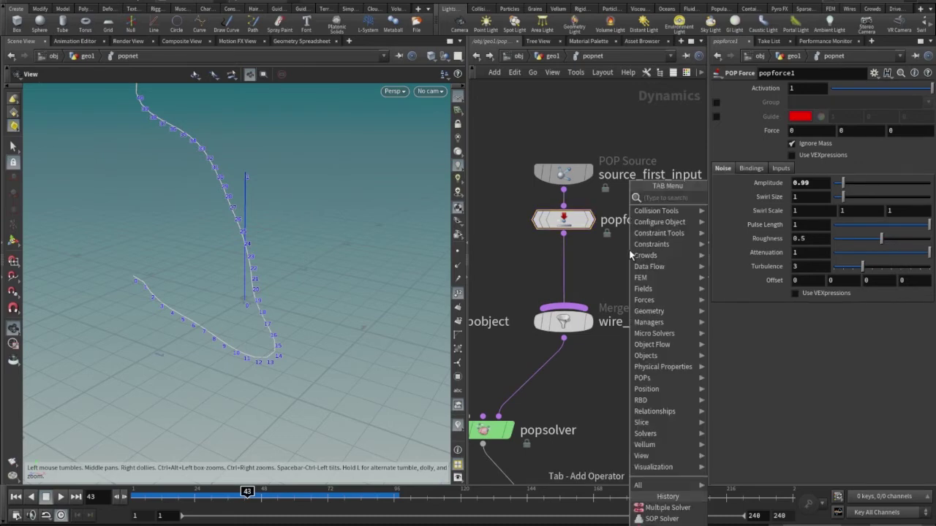
type("p")
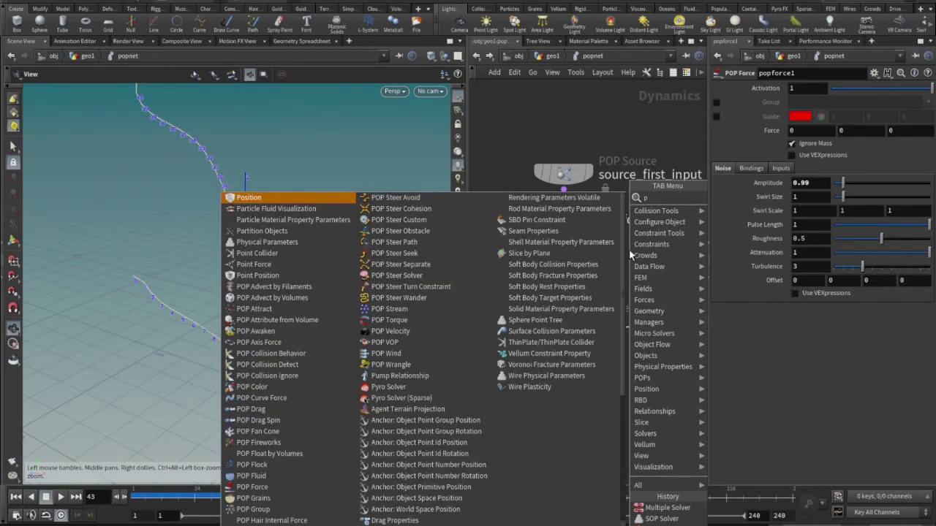
type("op")
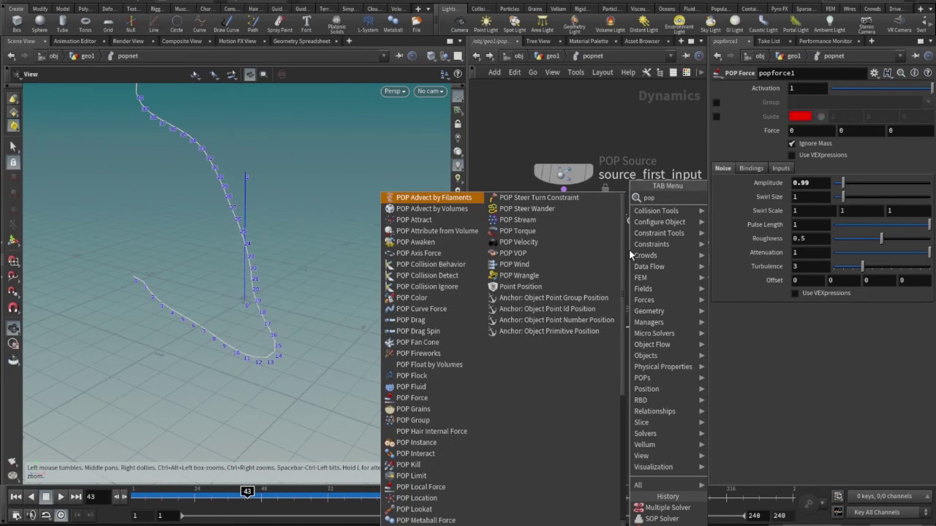
left_click(430, 324)
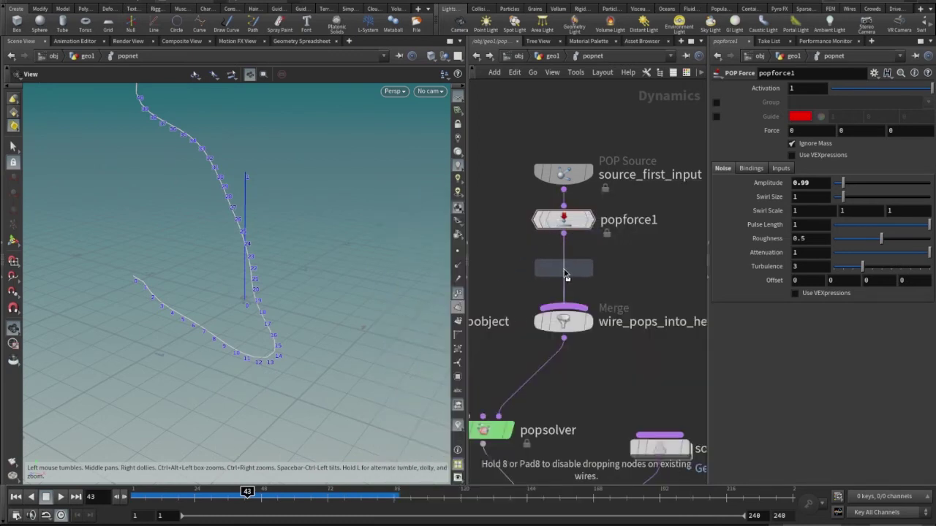
left_click(566, 277)
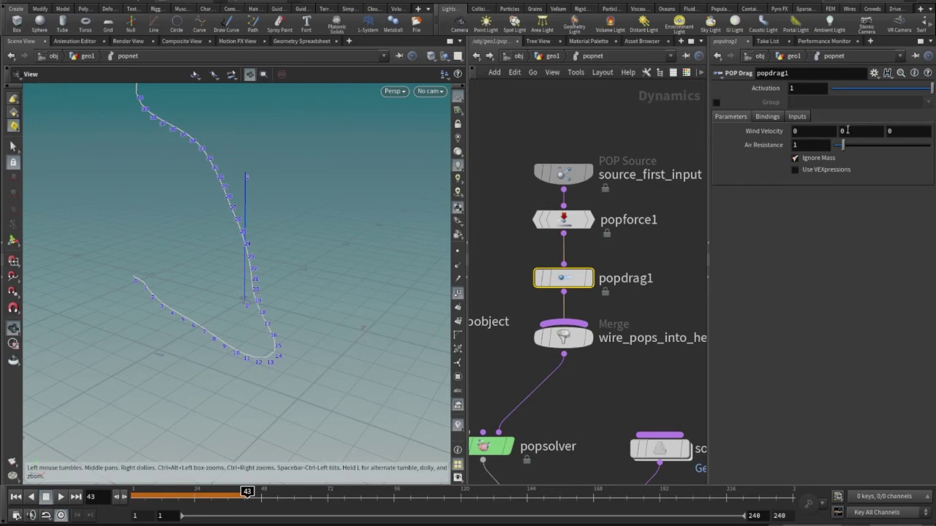
Replay the simulation with drag applied, pausing at frames 104 and 148
left_click(16, 496)
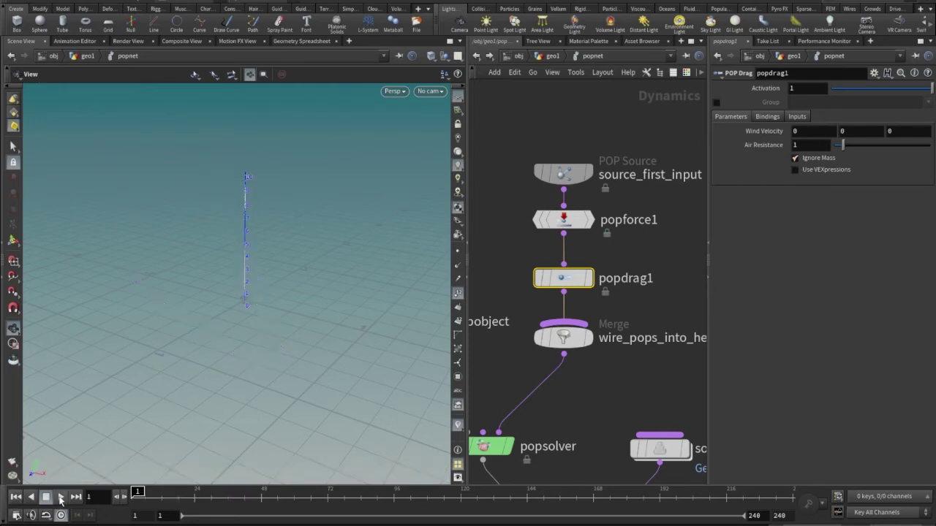
left_click(61, 497)
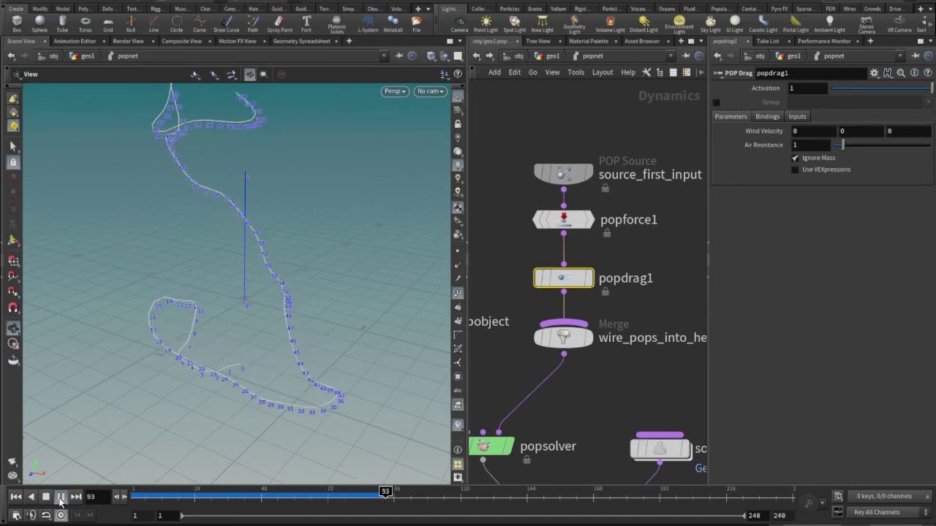
left_click(61, 497)
left_click_drag(256, 317, 192, 309)
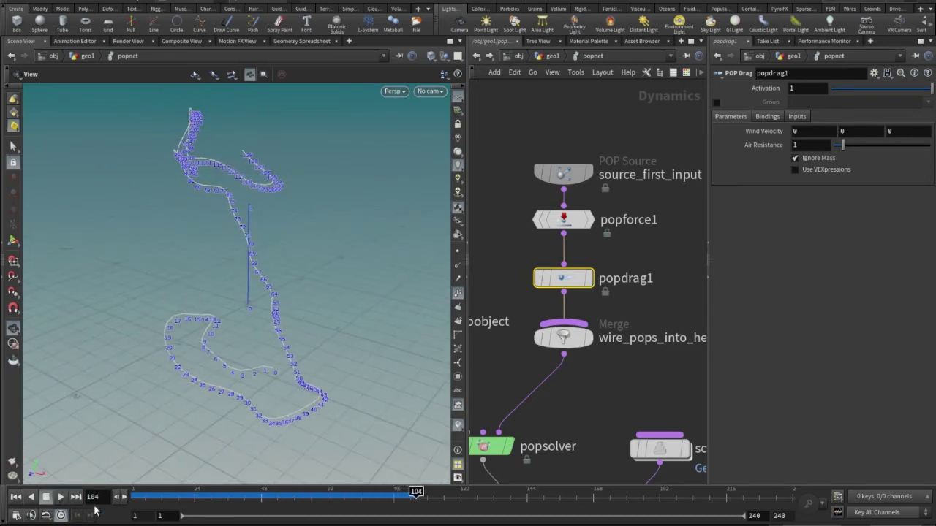
left_click(63, 499)
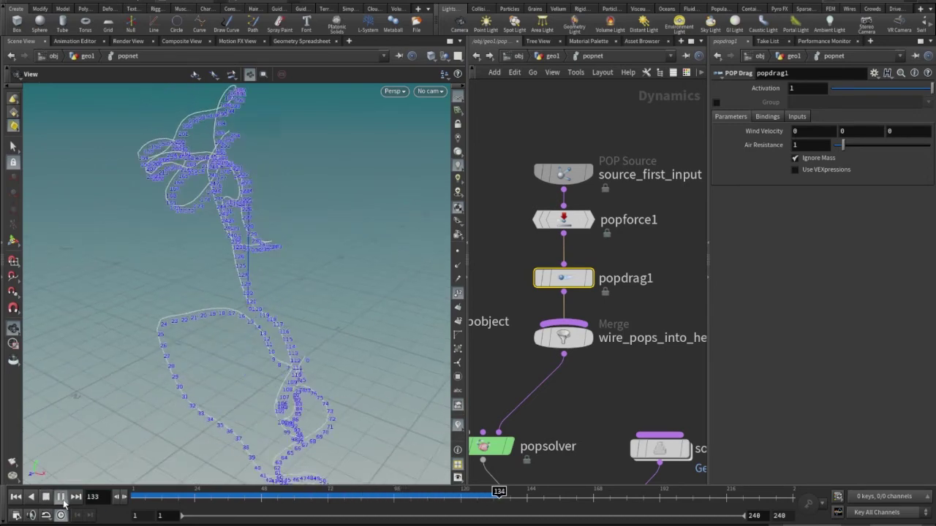
left_click(61, 498)
Hide the point numbers and bring popsolver and output into the network view
left_click(458, 293)
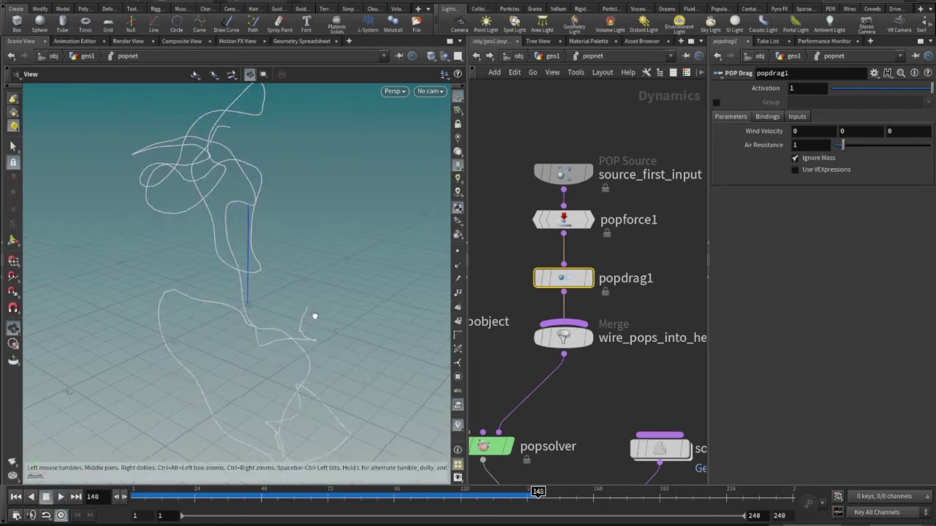
left_click_drag(314, 316, 268, 326)
middle_click_drag(668, 361, 633, 297)
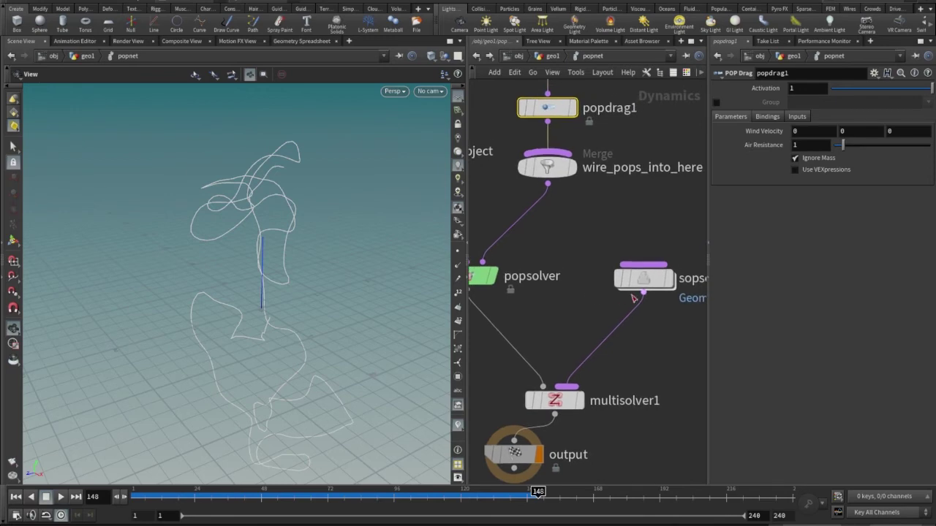
middle_click_drag(567, 296, 626, 252)
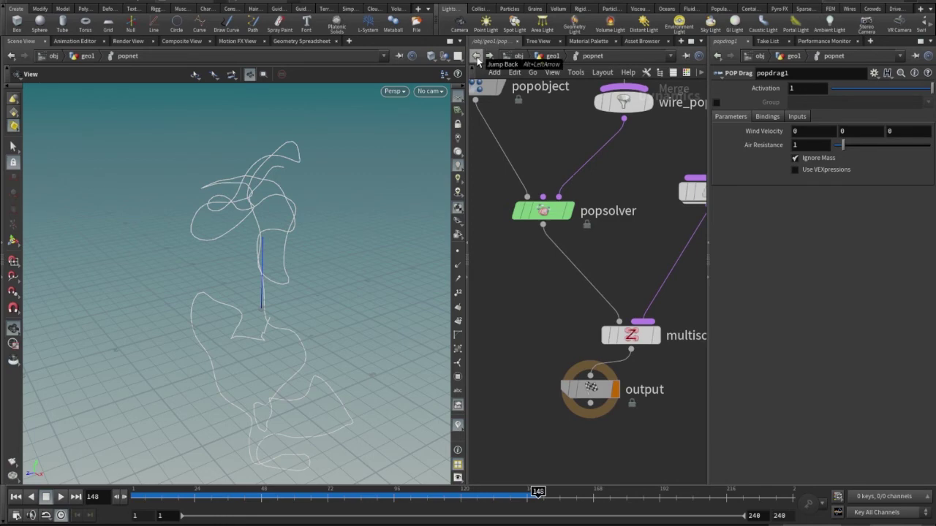
In geo1, add a PolyWire node below popnet and set its display flag
left_click(475, 56)
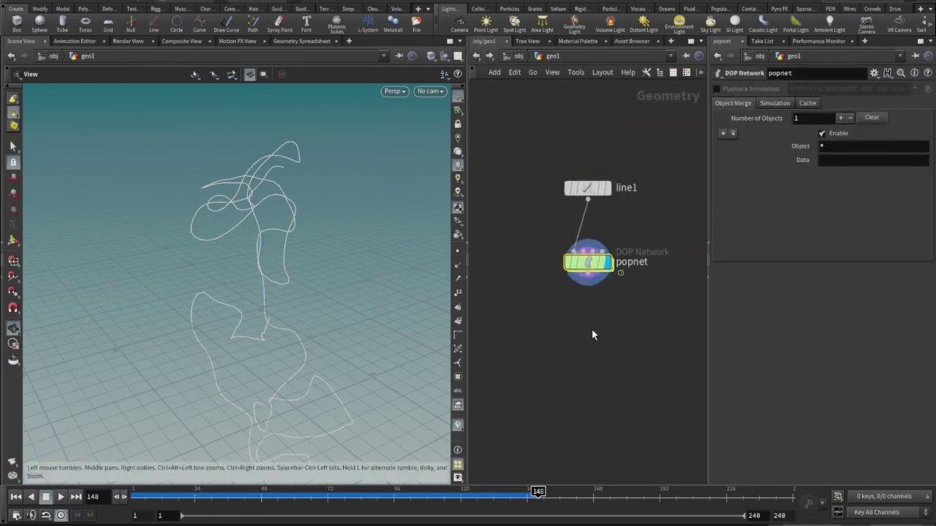
key("Tab")
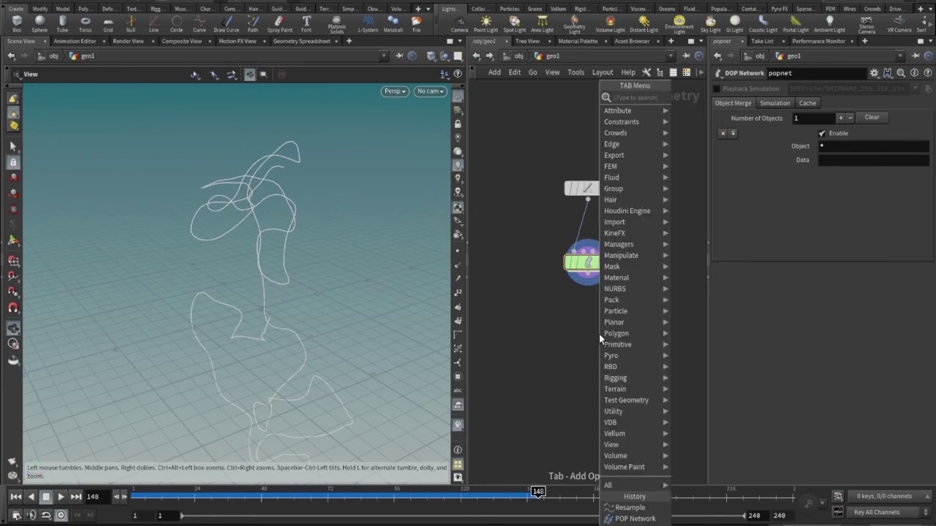
type("poly")
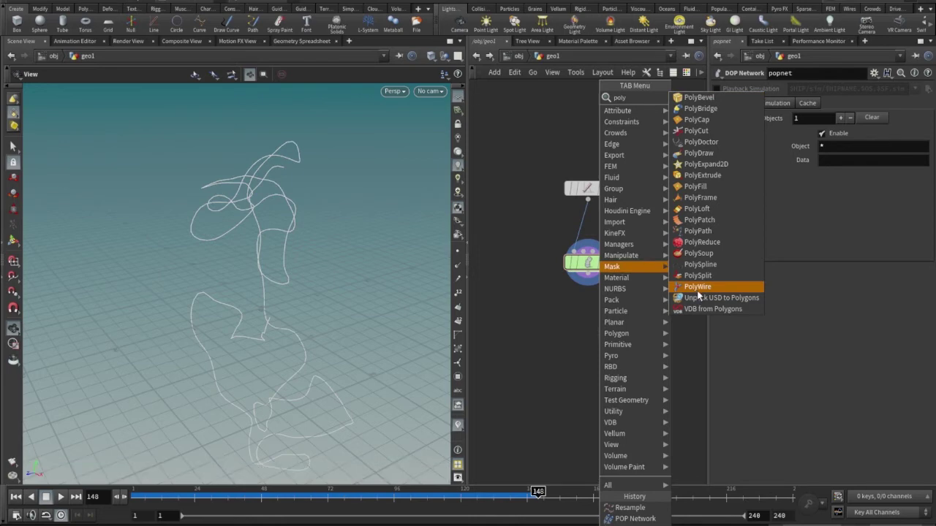
left_click(699, 294)
left_click(597, 329)
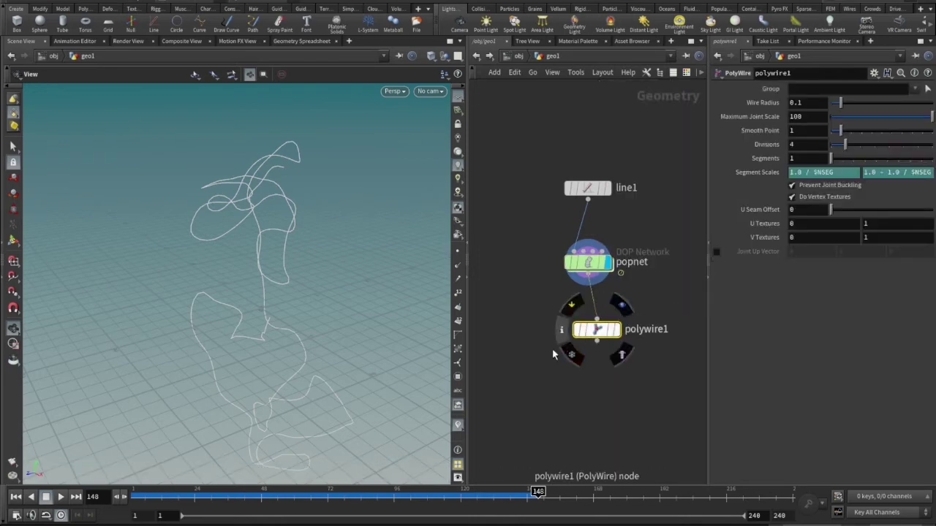
left_click(617, 330)
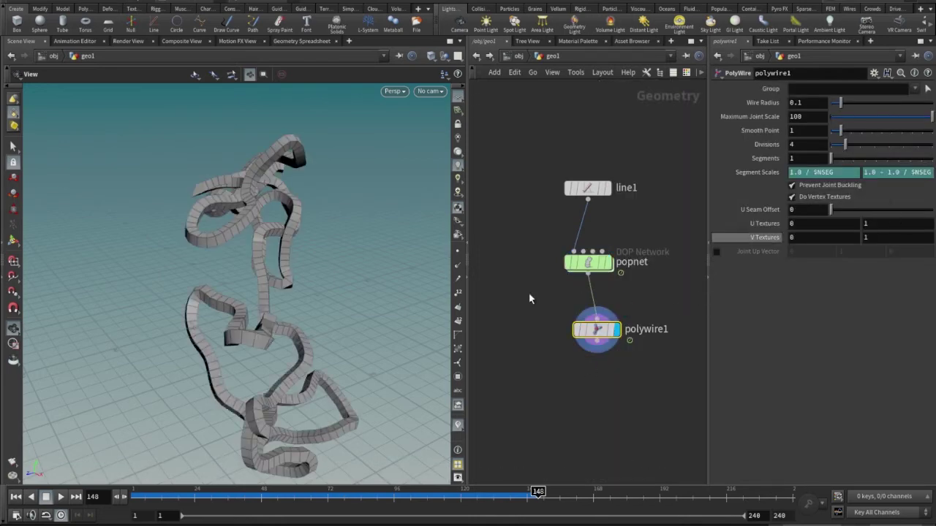
Play the wire growth simulation from frame 1, then stop and rewind
left_click(16, 497)
left_click(61, 497)
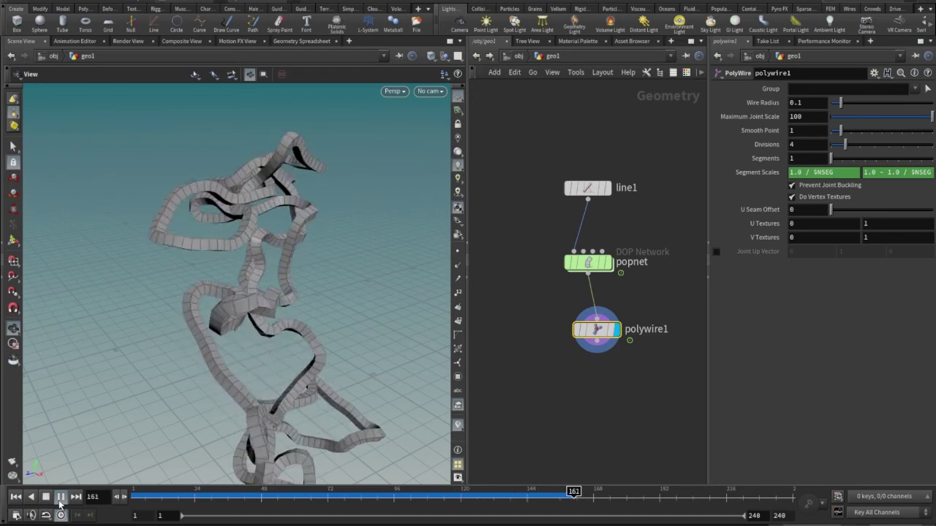
left_click(60, 498)
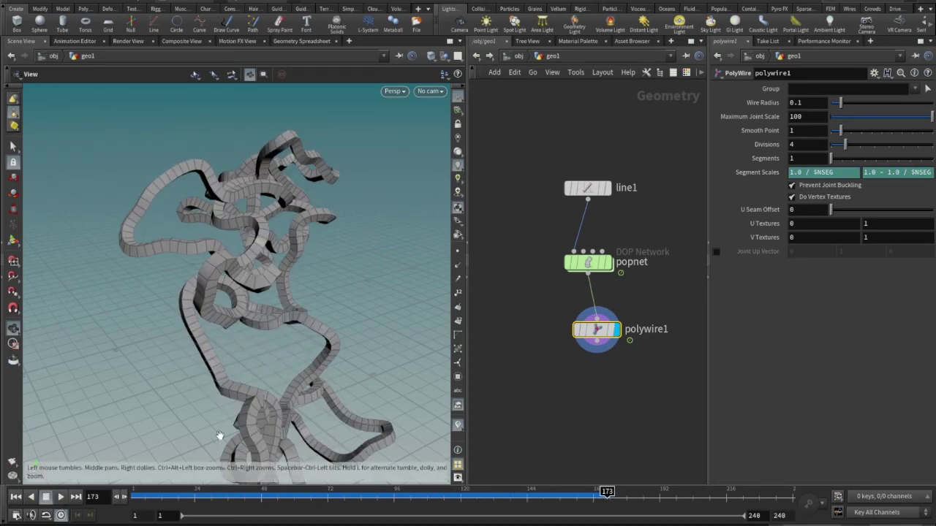
left_click(16, 498)
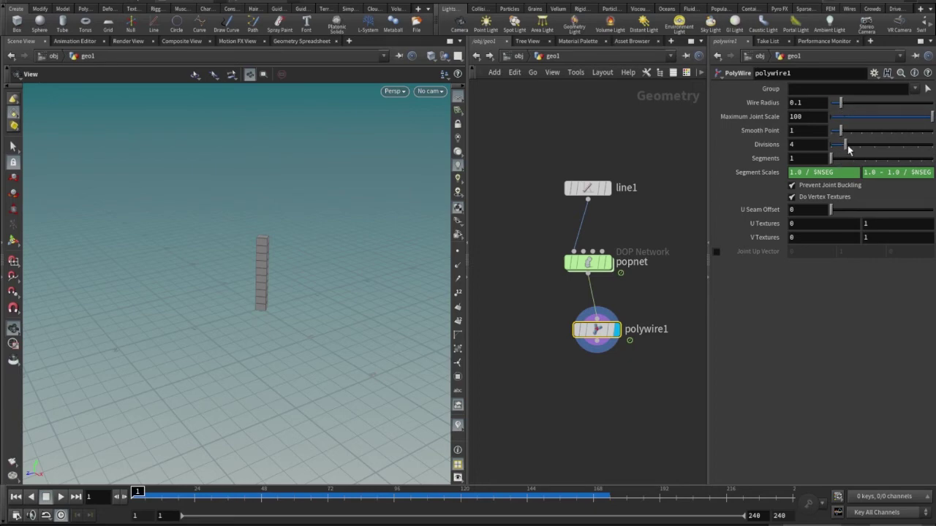
Raise polywire1 Divisions from 4 to 7 and replay the growth simulation from frame 1
left_click_drag(848, 149, 890, 150)
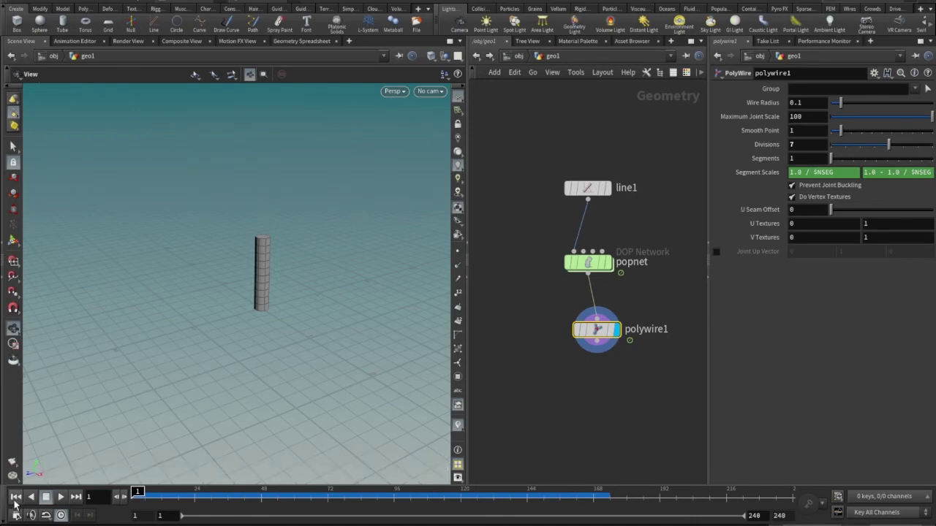
left_click(61, 496)
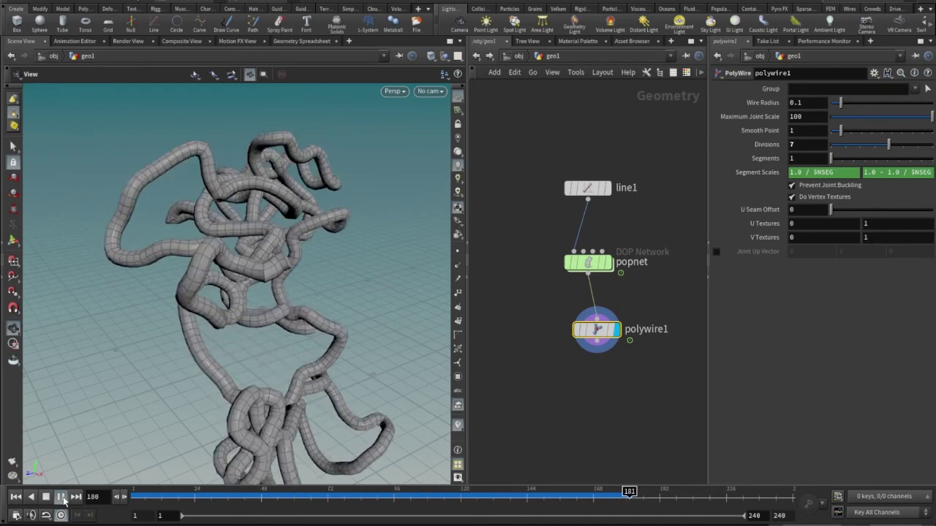
left_click(62, 497)
left_click_drag(251, 373, 93, 437)
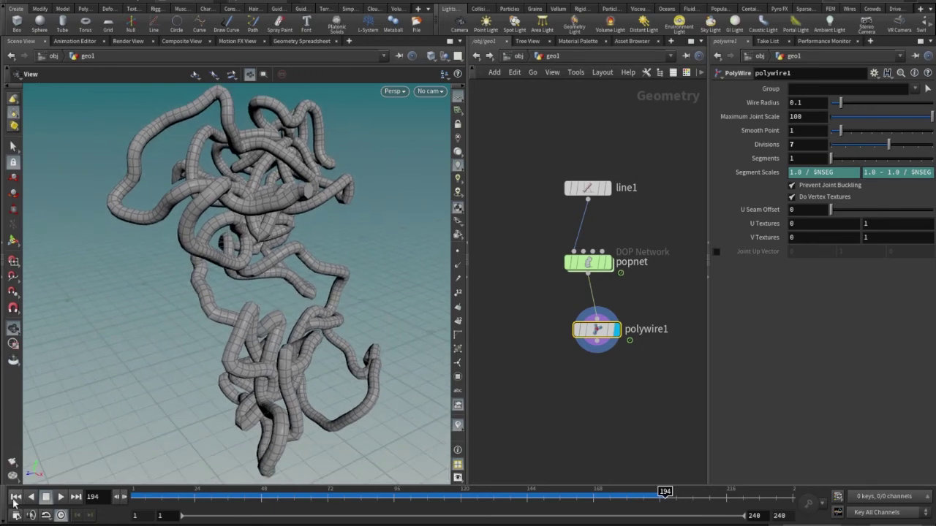
left_click(15, 496)
left_click(61, 497)
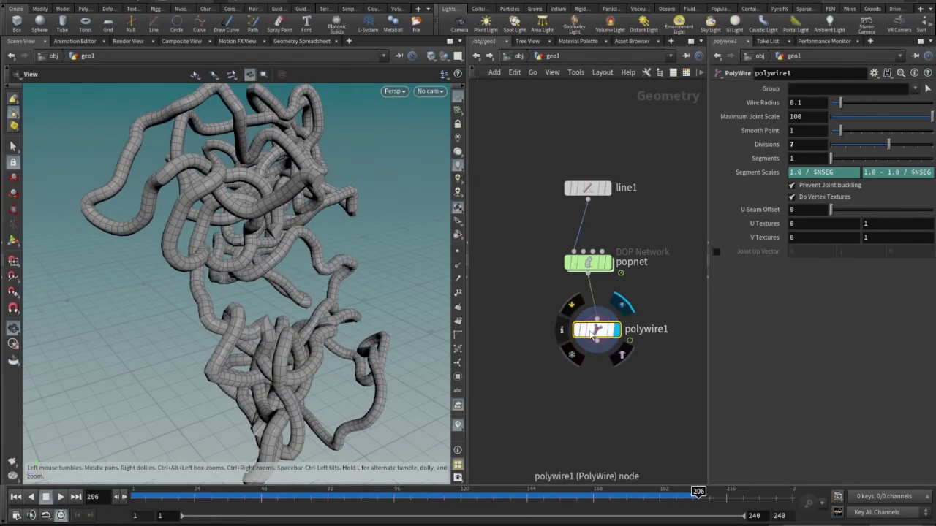
key("h")
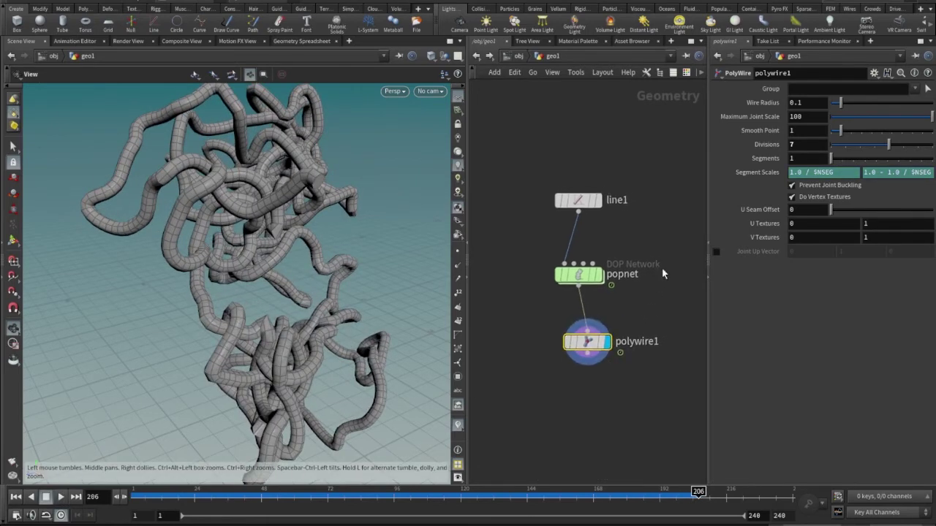
Go up to /obj, switch to the shop network and abandon a 'pri' node search
left_click(476, 55)
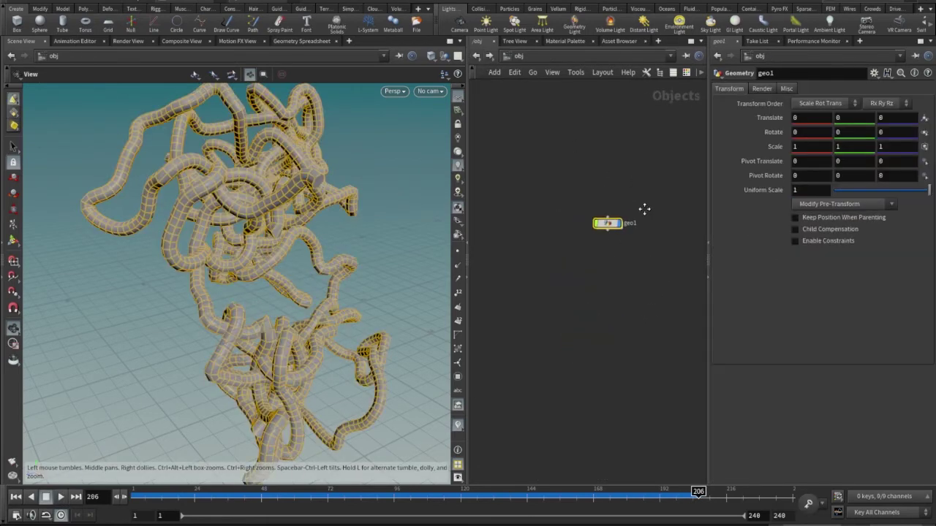
left_click(568, 59)
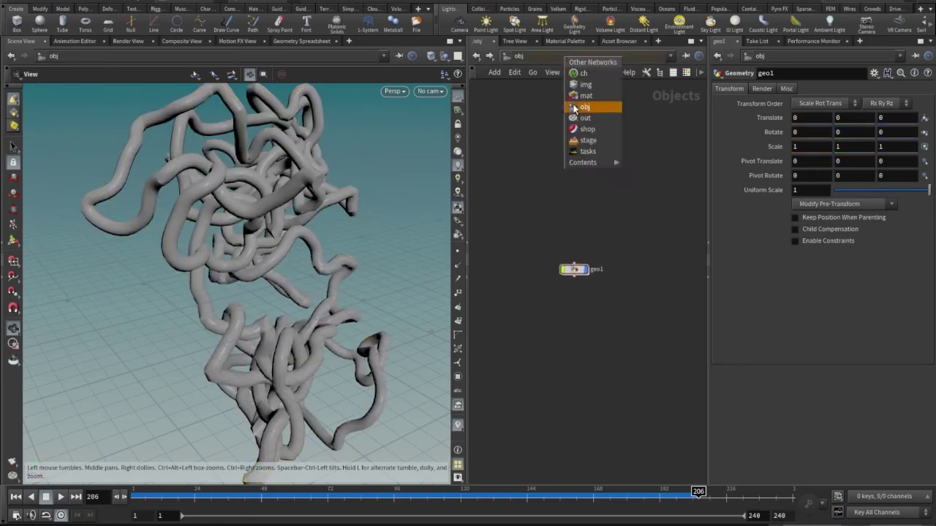
left_click(586, 129)
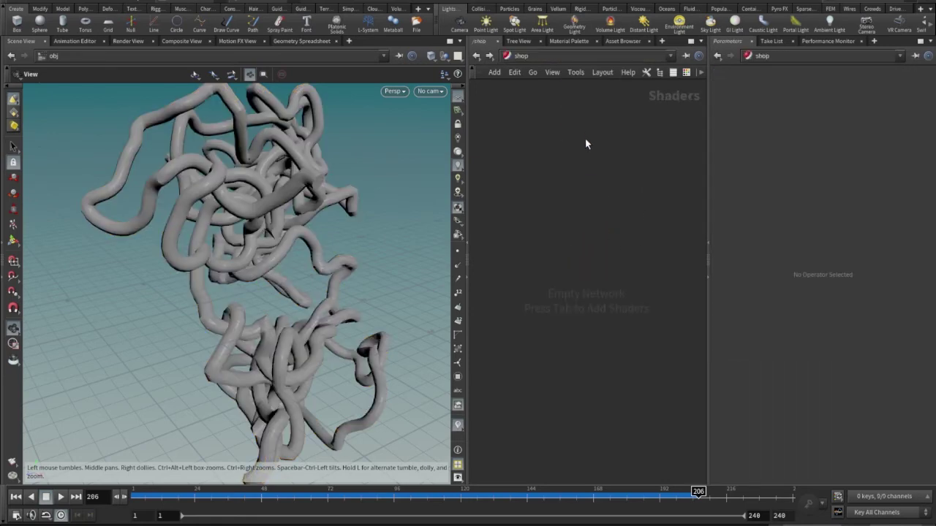
key("Tab")
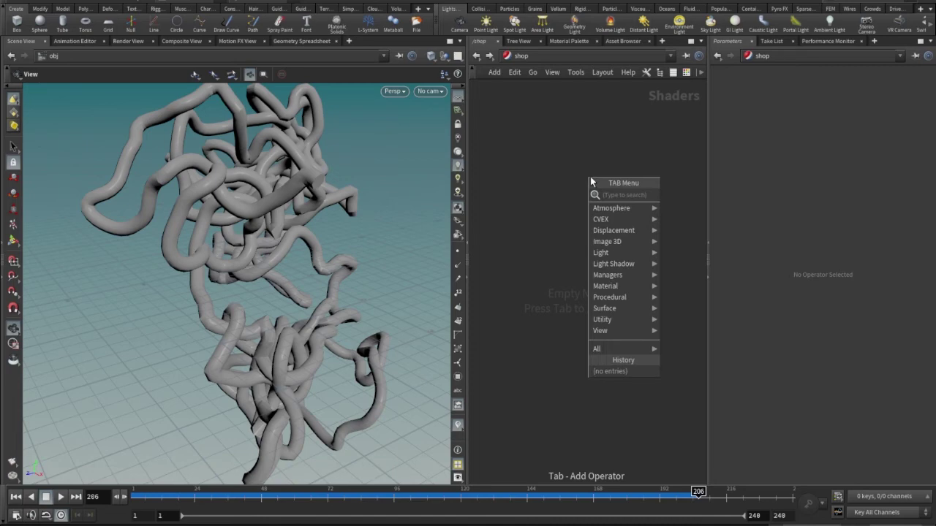
type("pr")
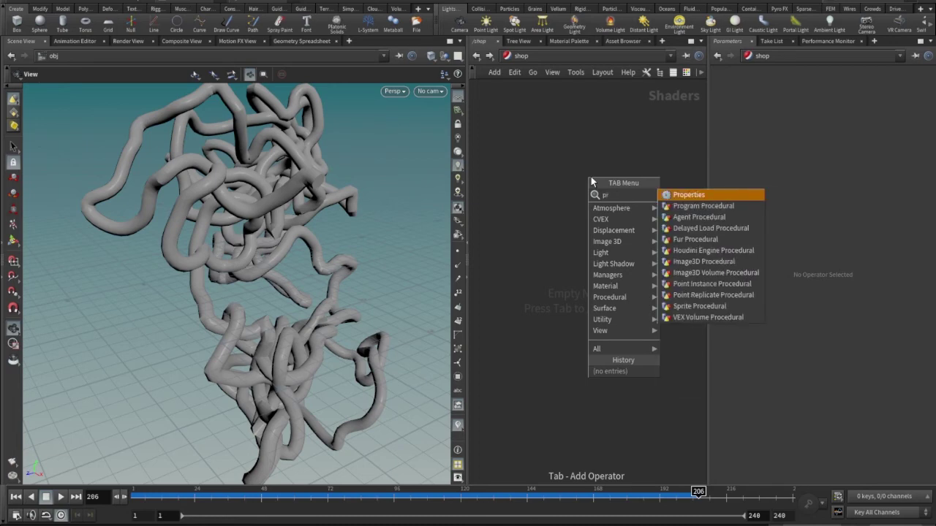
key("BackSpace")
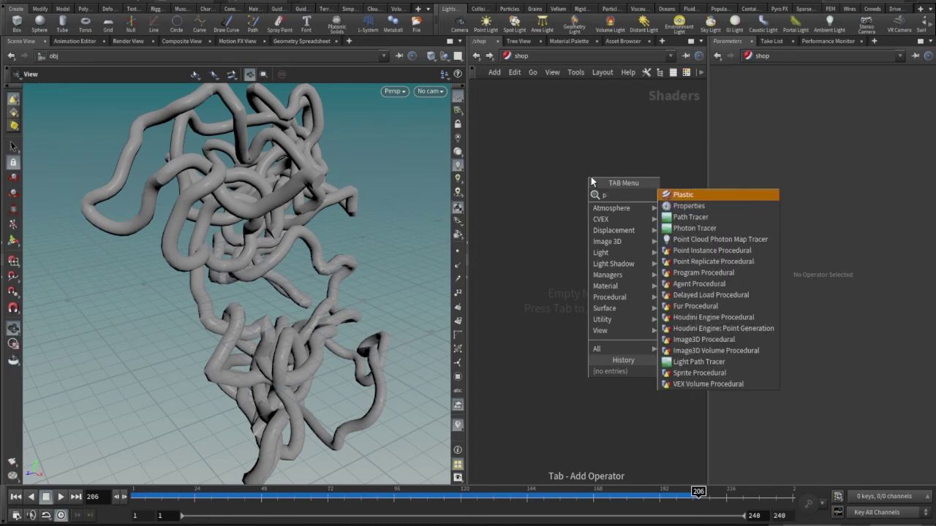
type("ri")
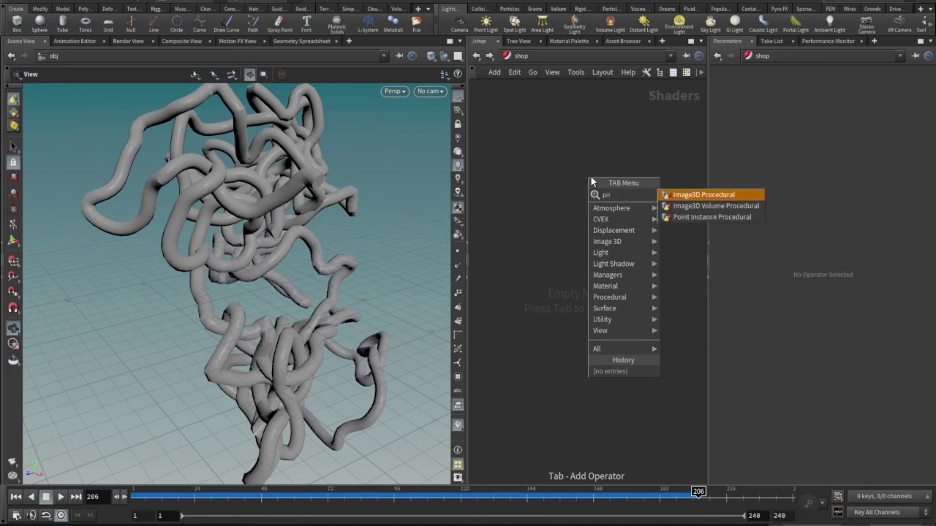
key("Escape")
Switch to the mat network and place a Principled Shader node, principledshader1
left_click(559, 64)
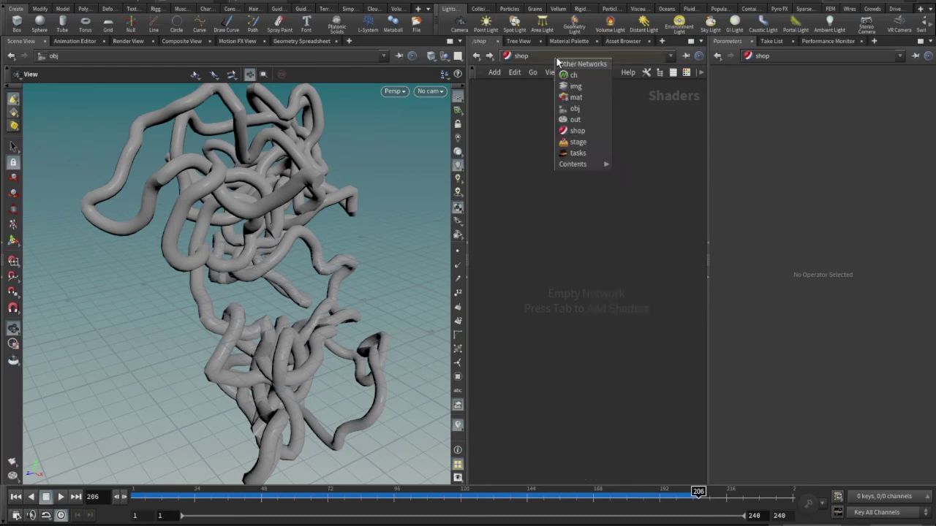
left_click(576, 97)
key("Tab")
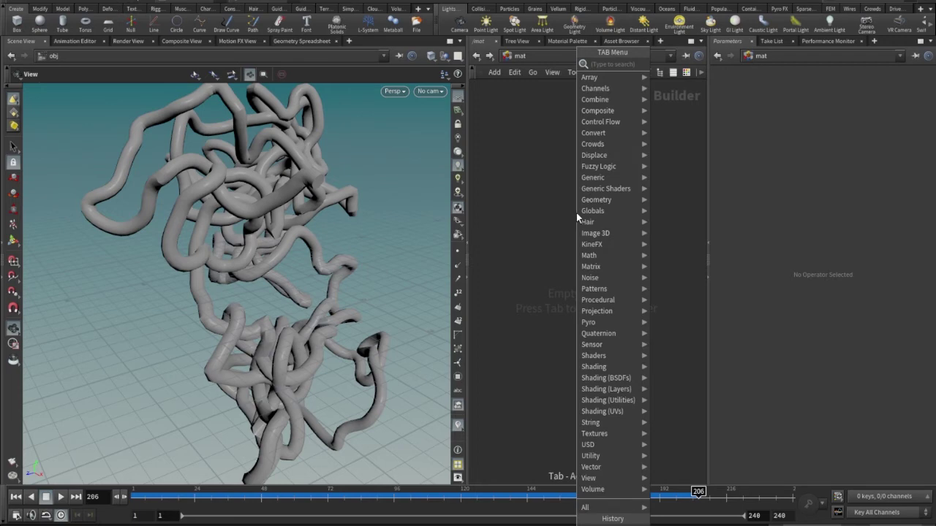
type("pri")
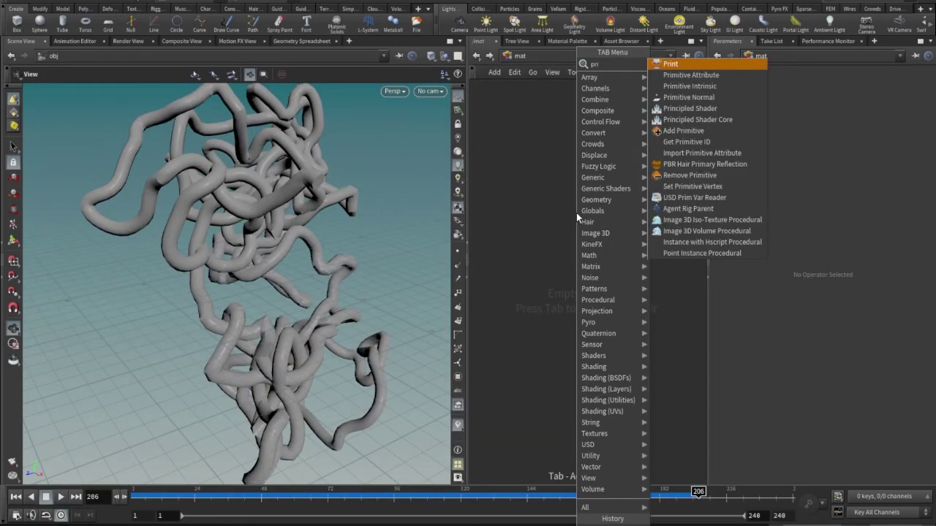
type("n")
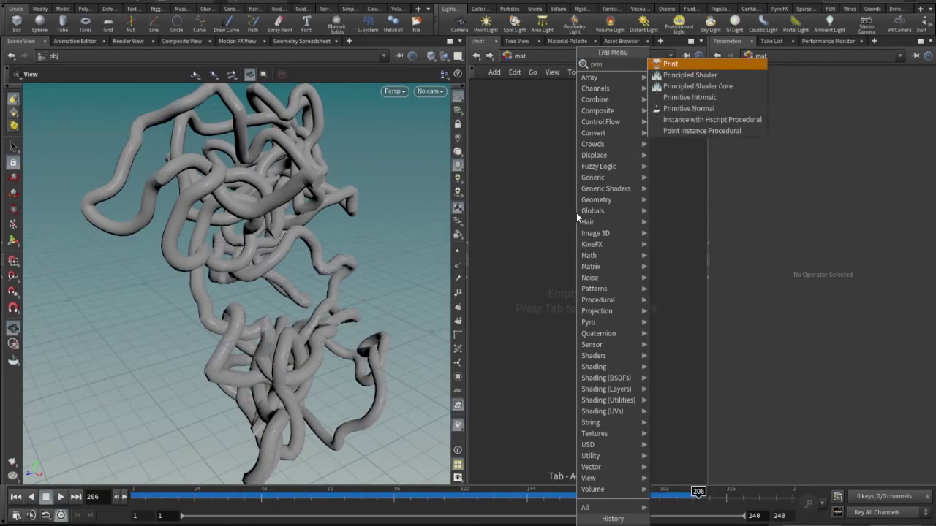
left_click(676, 74)
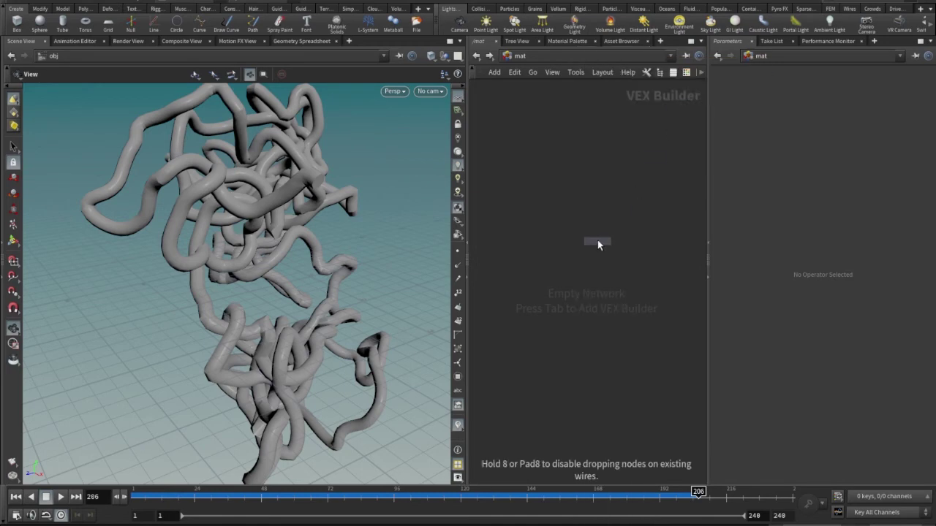
left_click(598, 242)
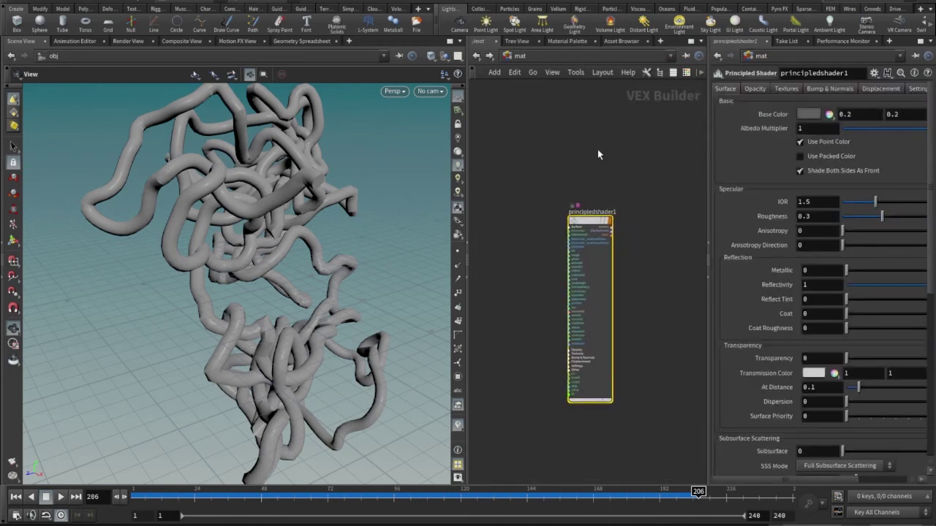
Create a Mantra node, mantra1, in the out network, then step back to mat and shop
left_click(520, 56)
left_click(544, 117)
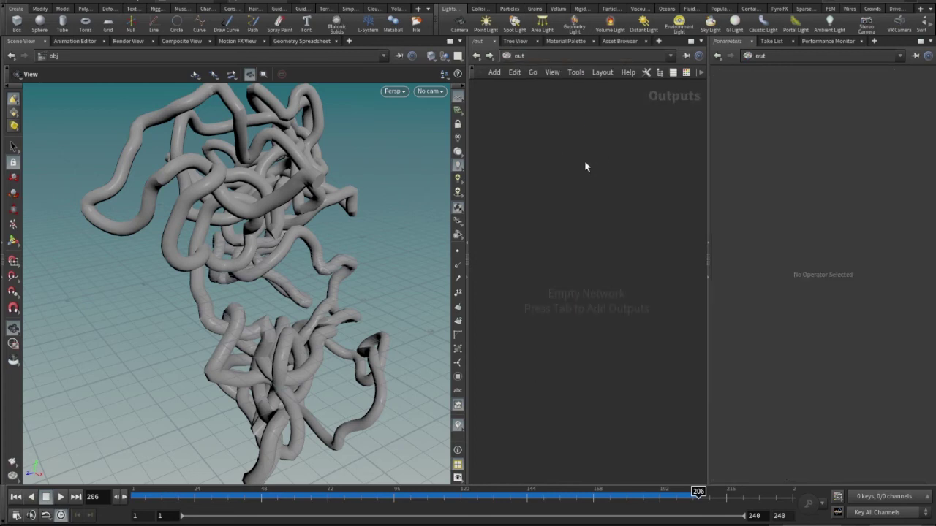
key("Tab")
type("mantr")
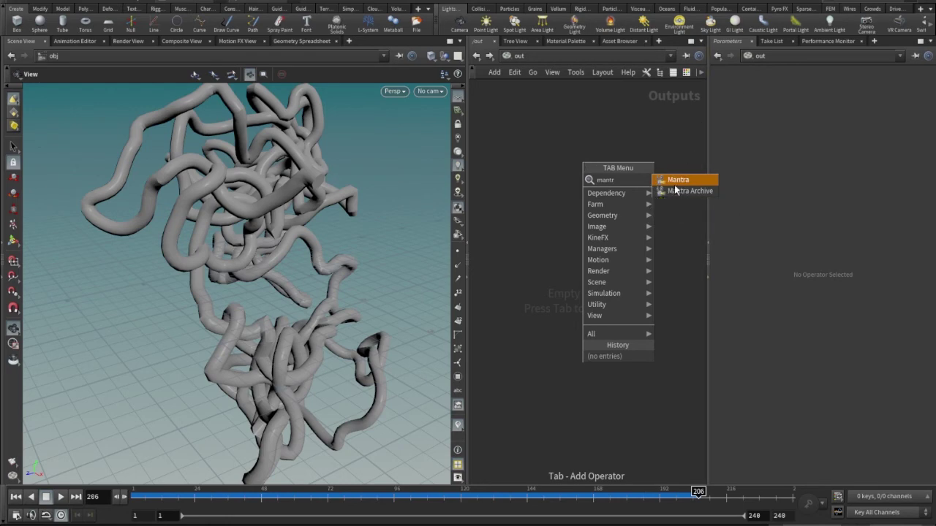
key("Return")
left_click(655, 206)
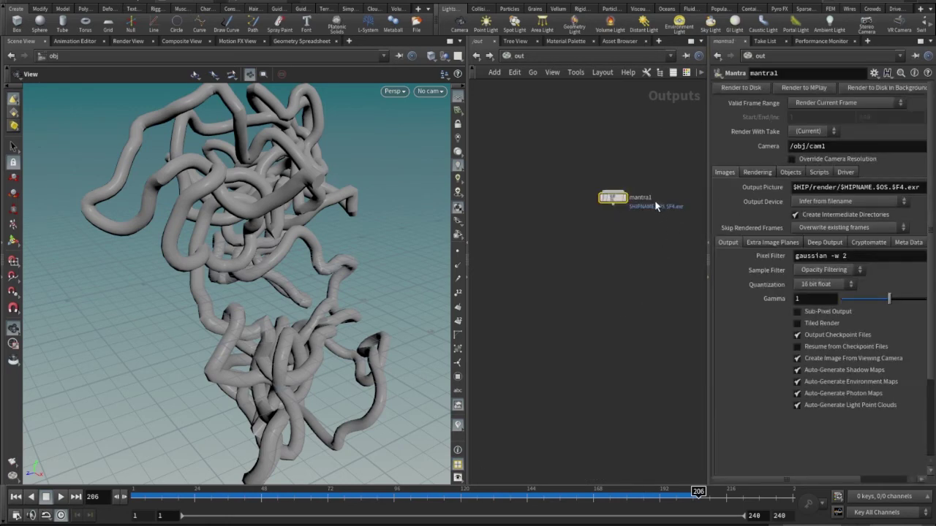
left_click(476, 56)
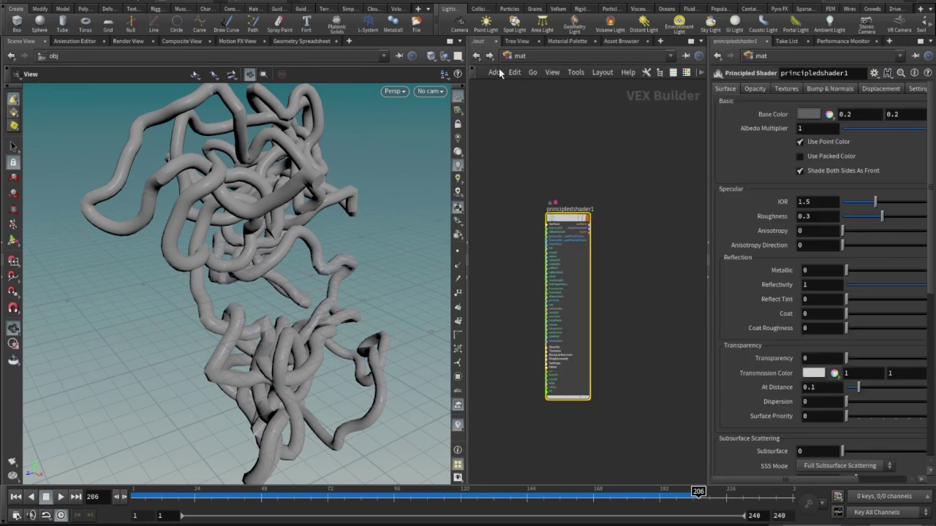
left_click(476, 56)
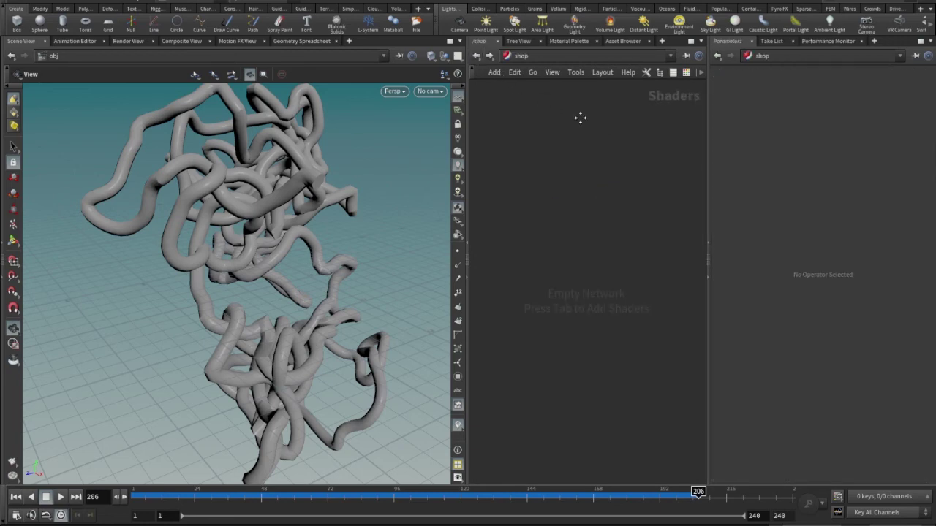
Return to the obj network and show geo1's Render parameters
left_click(519, 56)
left_click(535, 115)
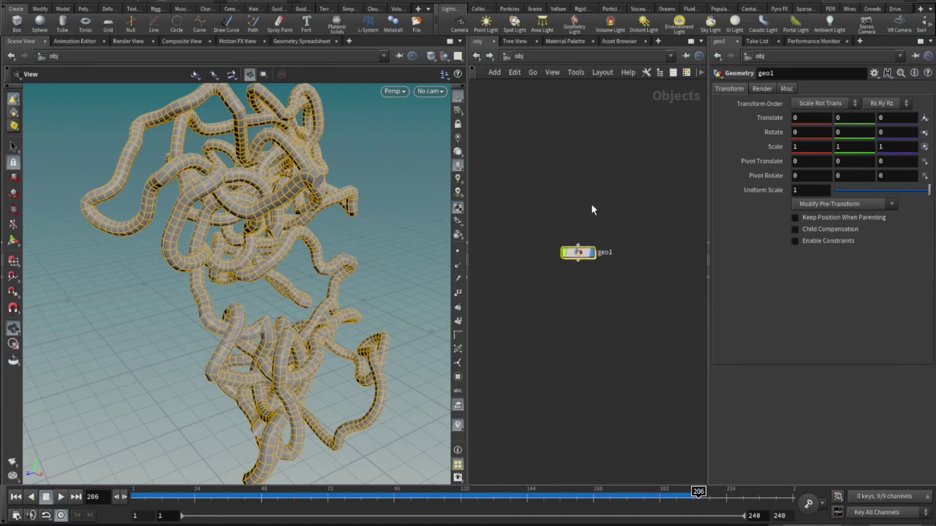
scroll(591, 204, "up", 2)
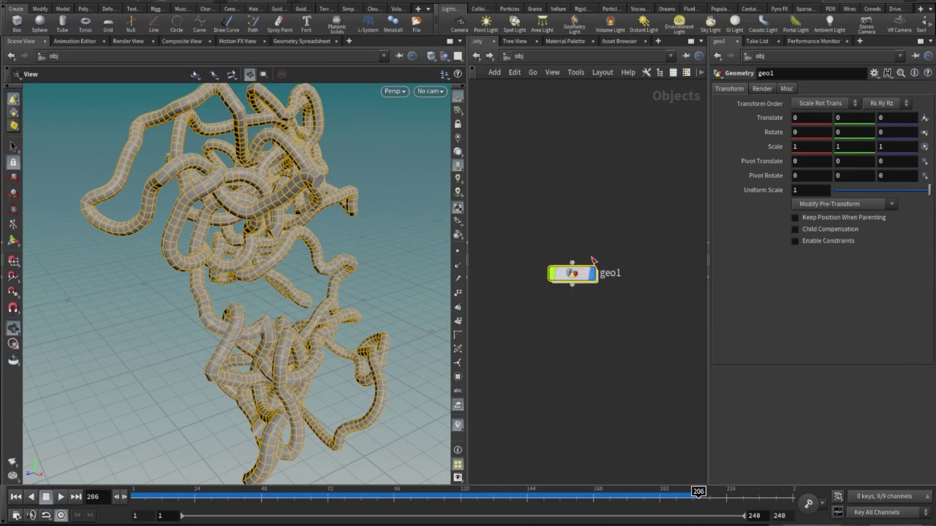
left_click(786, 89)
left_click(755, 92)
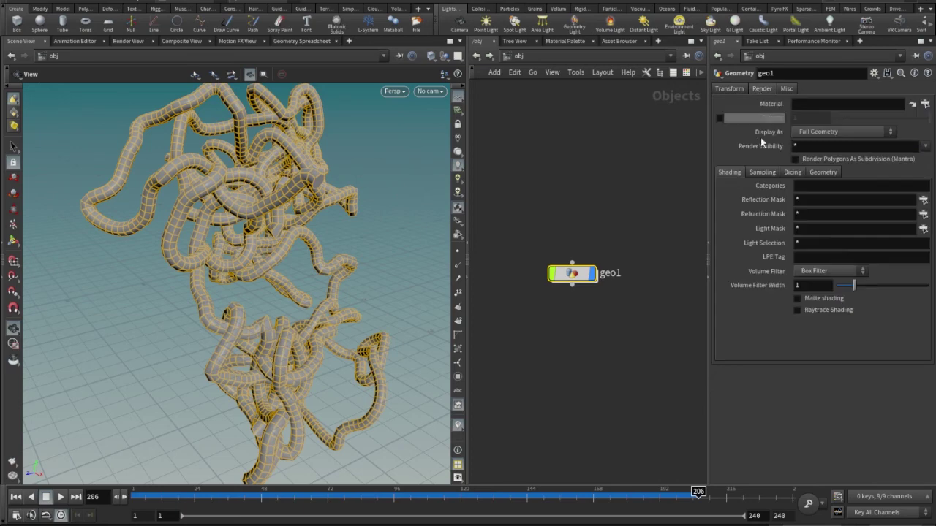
Set geo1's Material to /mat/principledshader1 using the operator chooser
left_click(925, 106)
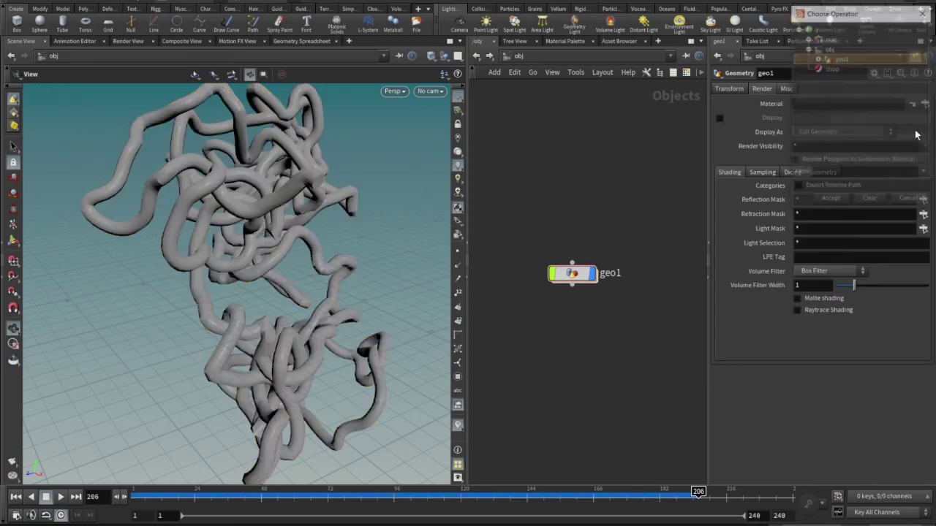
left_click(817, 59)
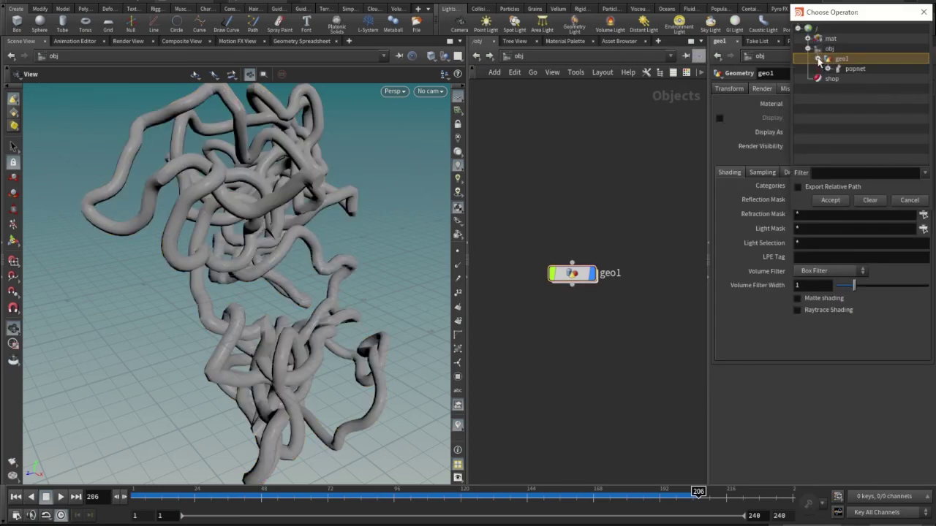
left_click(826, 69)
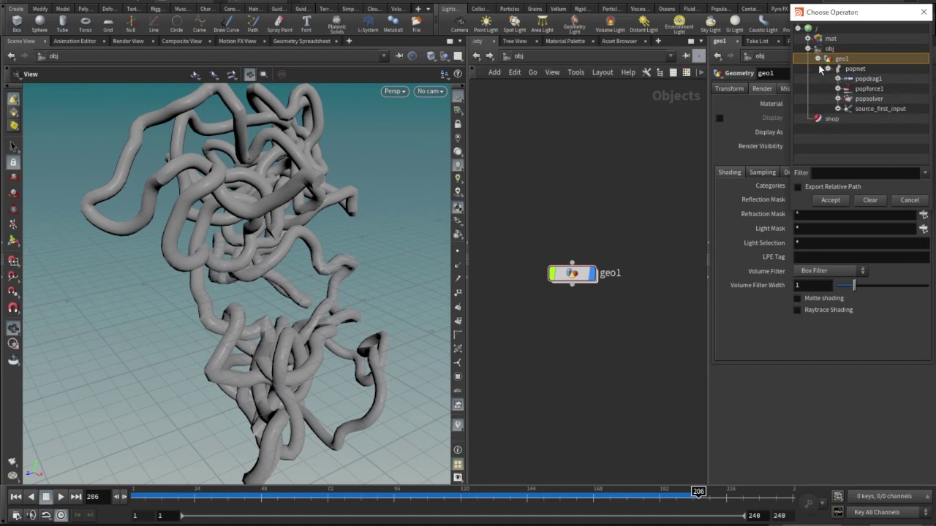
left_click(807, 39)
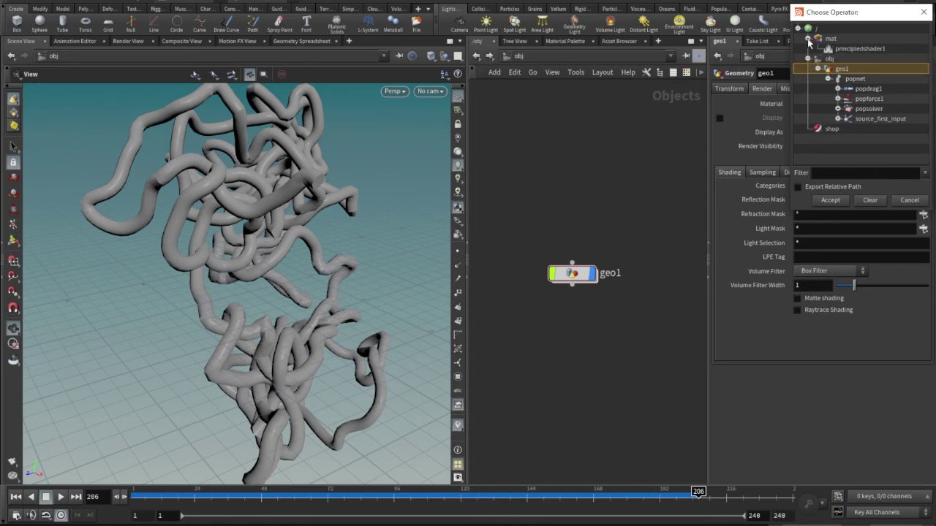
left_click(851, 48)
double_click(861, 49)
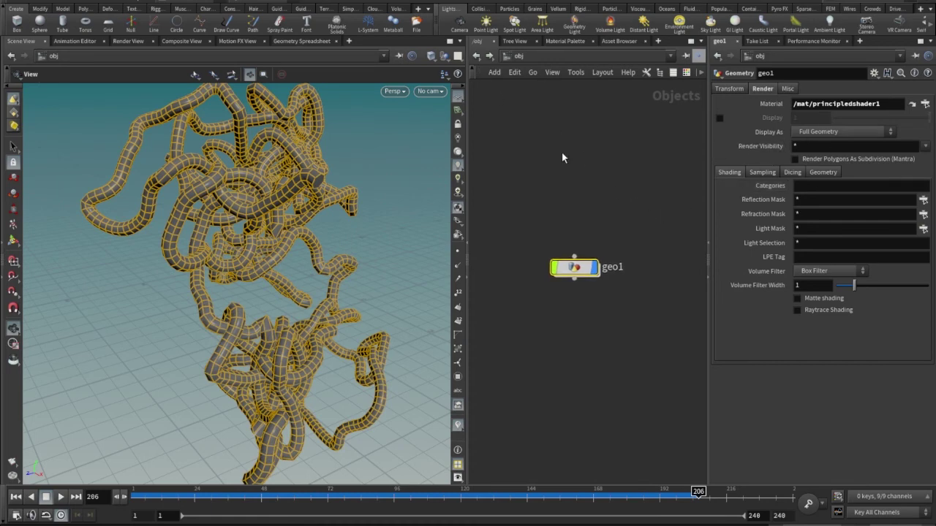
Add an Environment Light node, envlight1, and position it in the network
key("Tab")
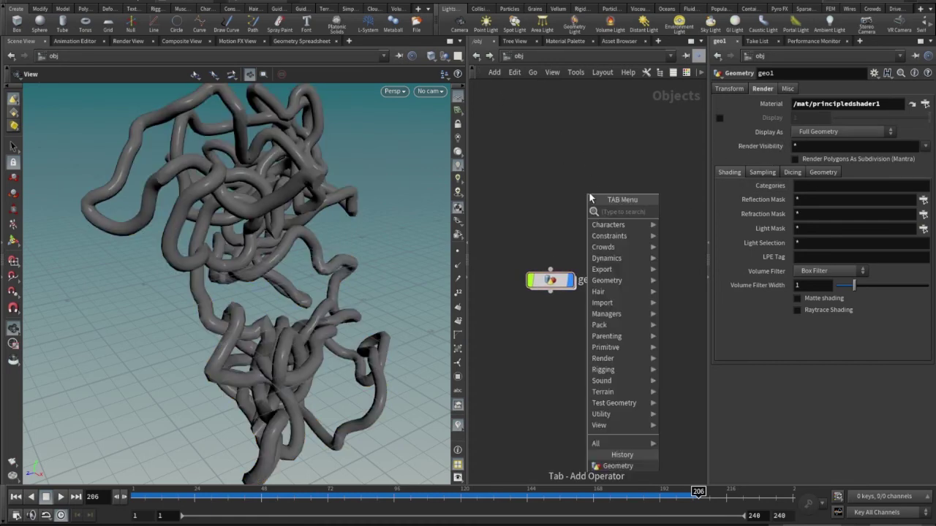
type("lig")
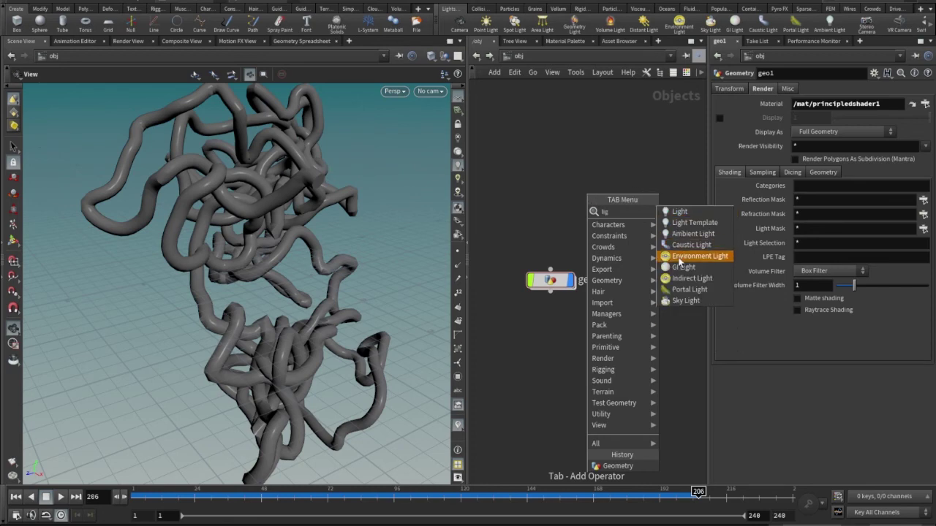
left_click(699, 255)
left_click(643, 203)
left_click_drag(647, 210, 615, 211)
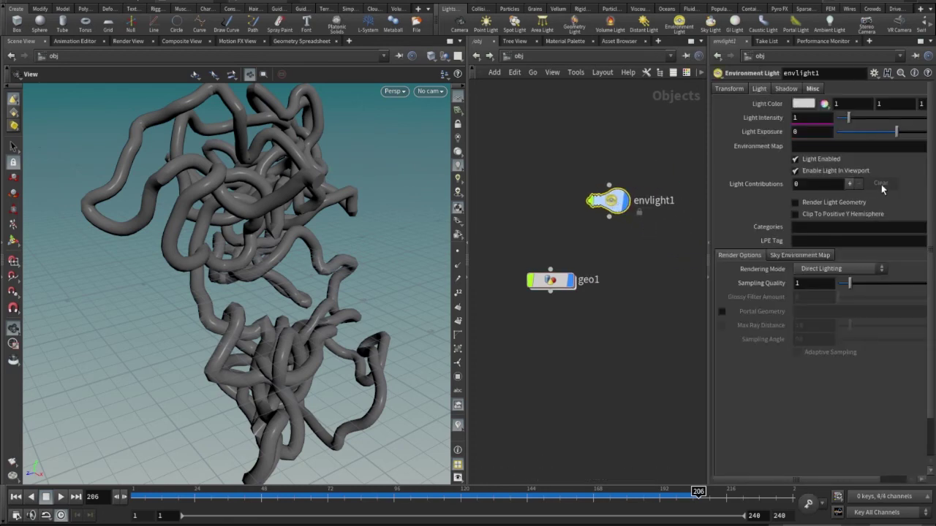
Set envlight1's Environment Map to the studio HDR image from E:/HDRI
left_click_drag(707, 182, 688, 183)
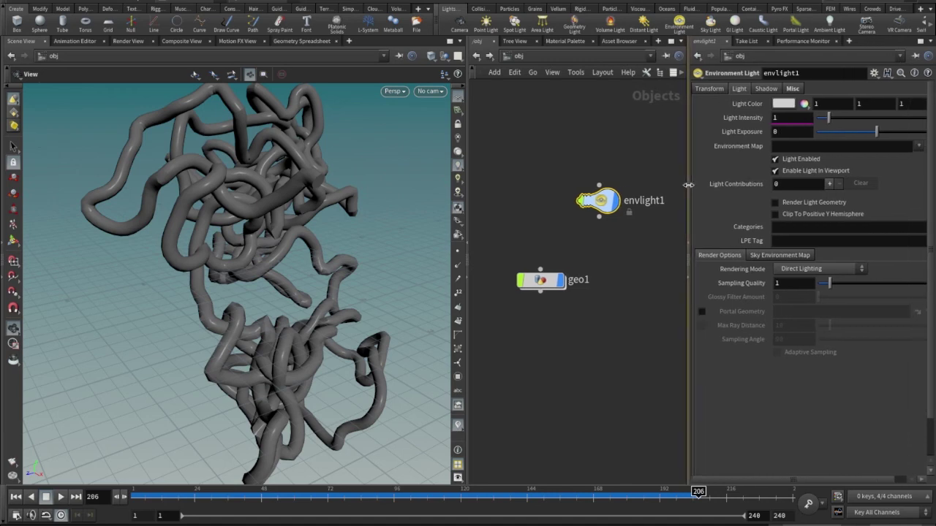
left_click(920, 146)
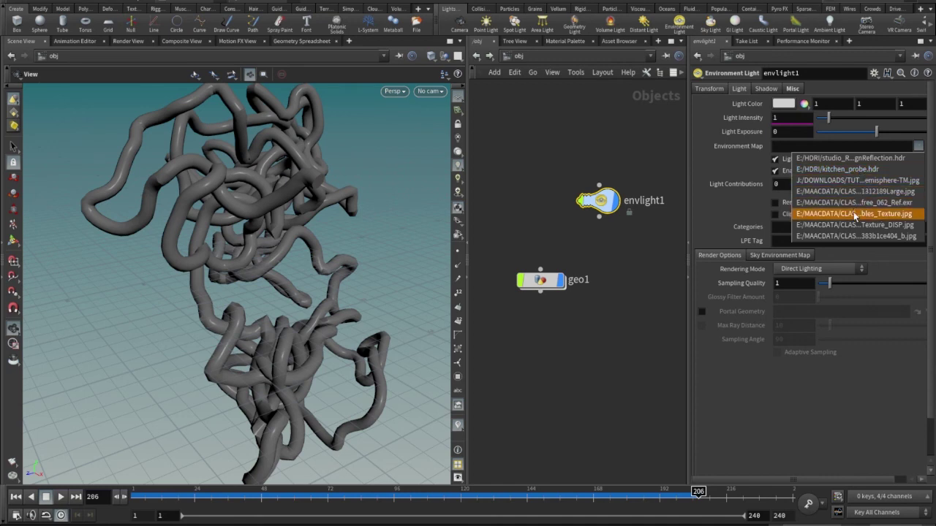
left_click(873, 159)
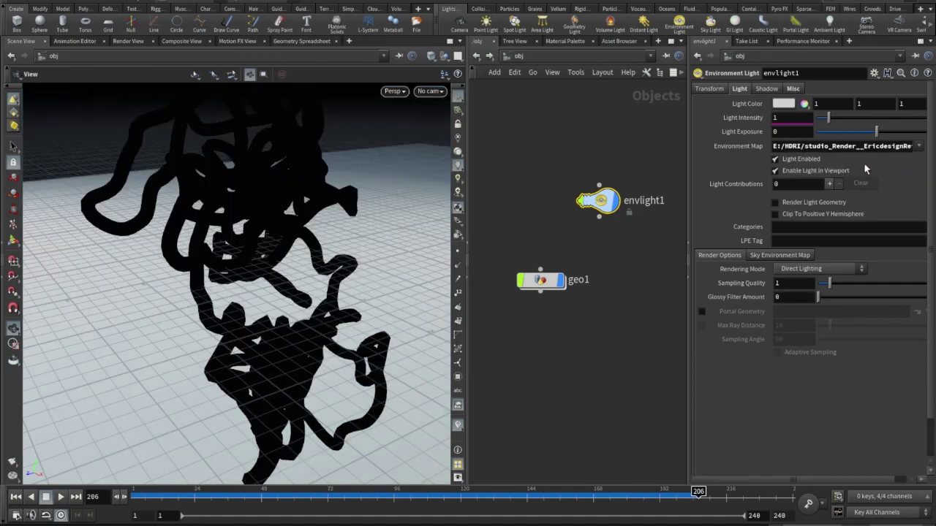
mouse_move(341, 168)
left_mouse_down()
mouse_move(334, 156)
mouse_move(371, 171)
mouse_move(345, 170)
left_mouse_up()
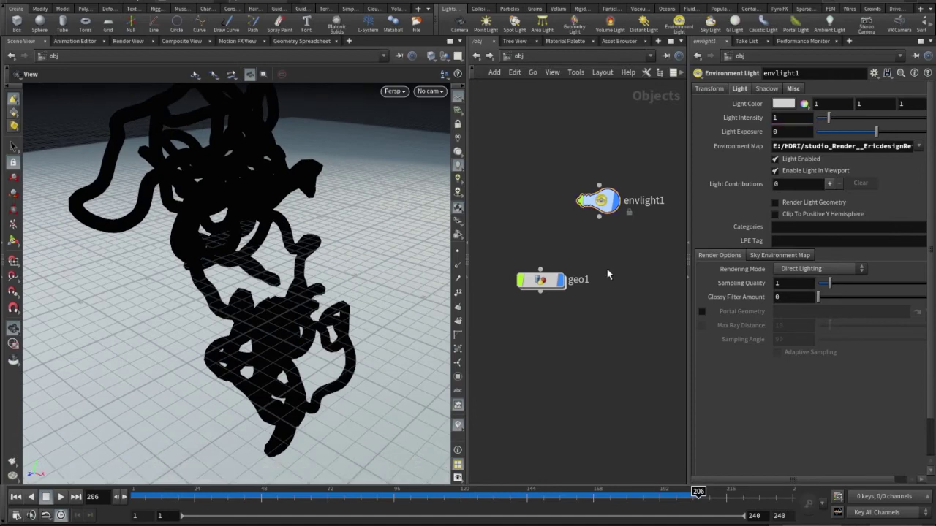
Select principledshader1 in the /mat network and give its base colour a warm beige tint
left_click(540, 281)
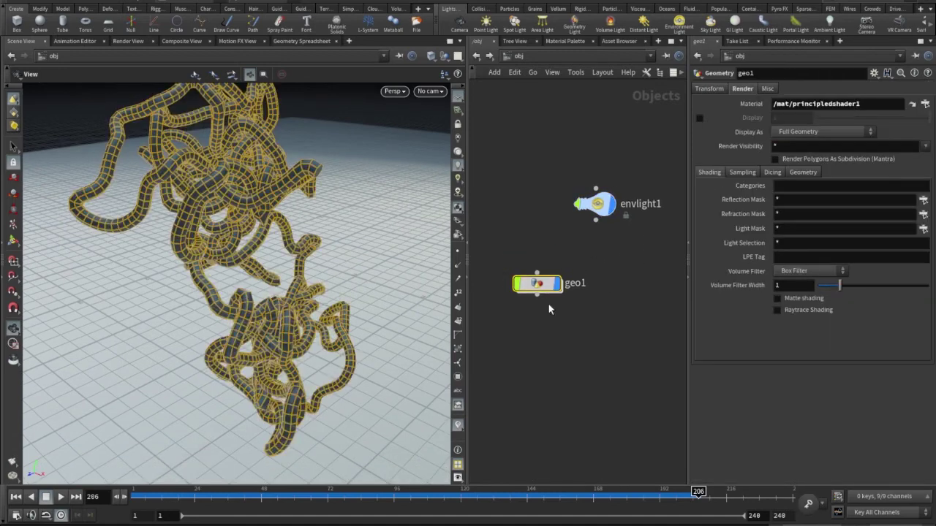
left_click(554, 59)
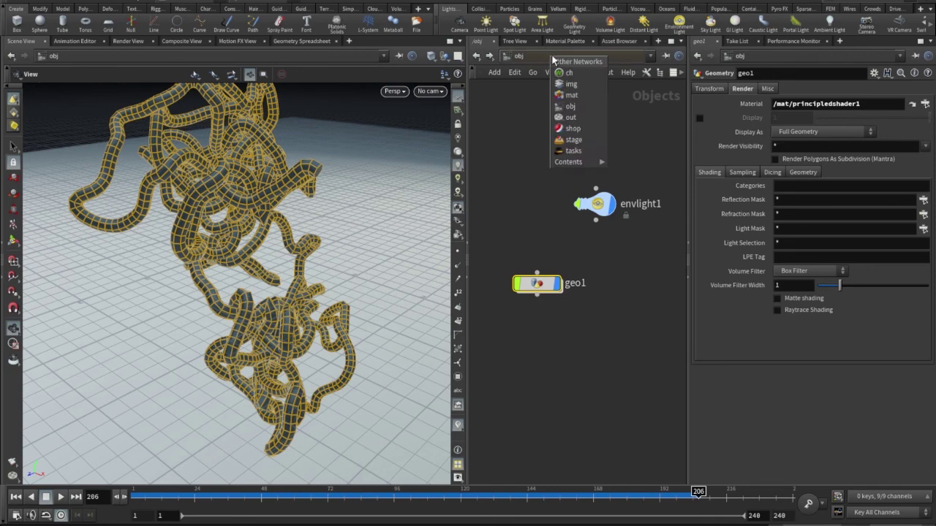
left_click(574, 95)
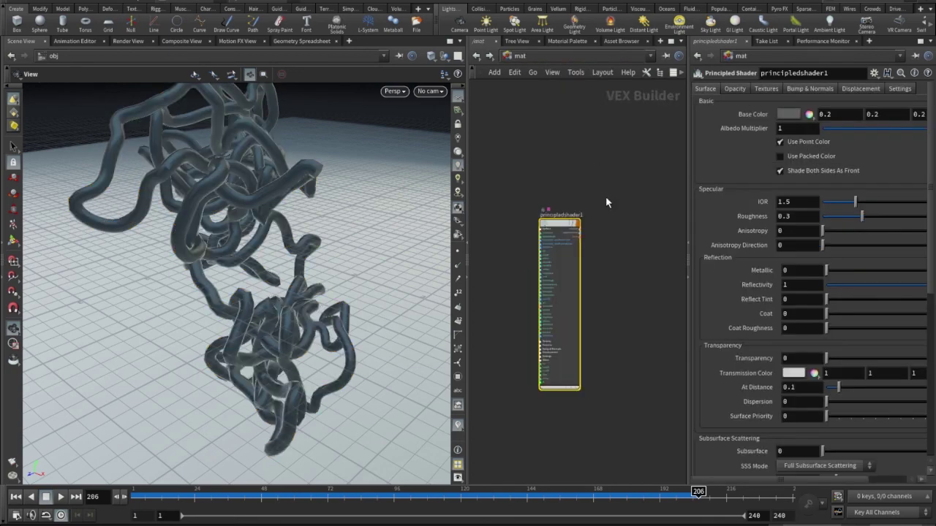
left_click(789, 114)
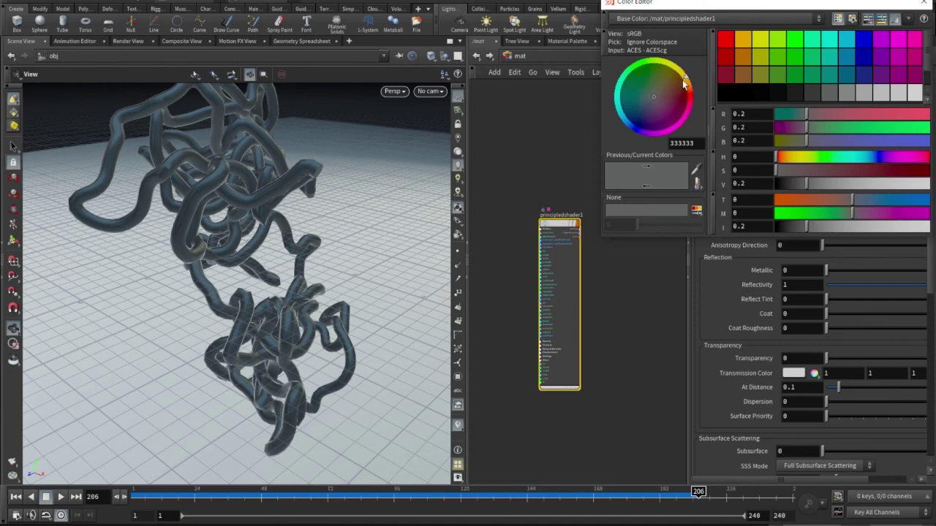
mouse_move(660, 97)
left_mouse_down()
mouse_move(665, 86)
mouse_move(667, 102)
mouse_move(670, 87)
left_mouse_up()
left_click(762, 41)
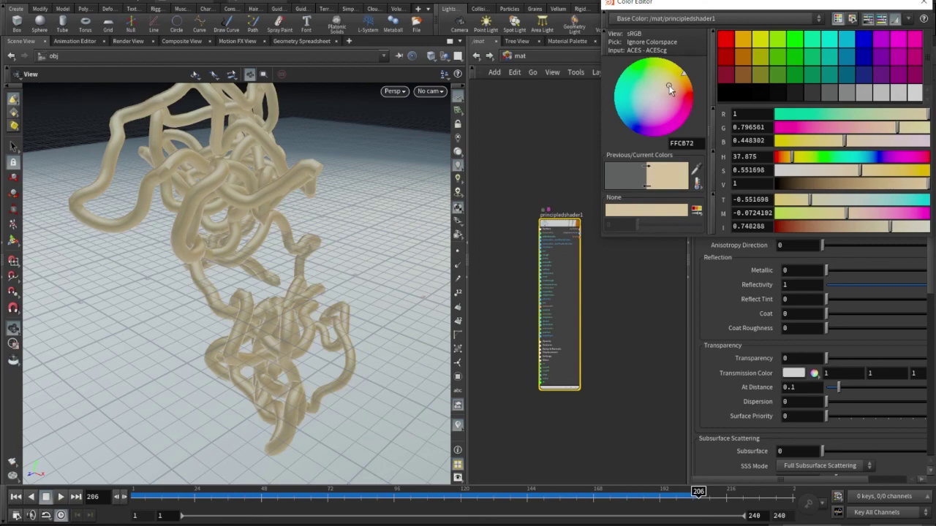
left_click(927, 4)
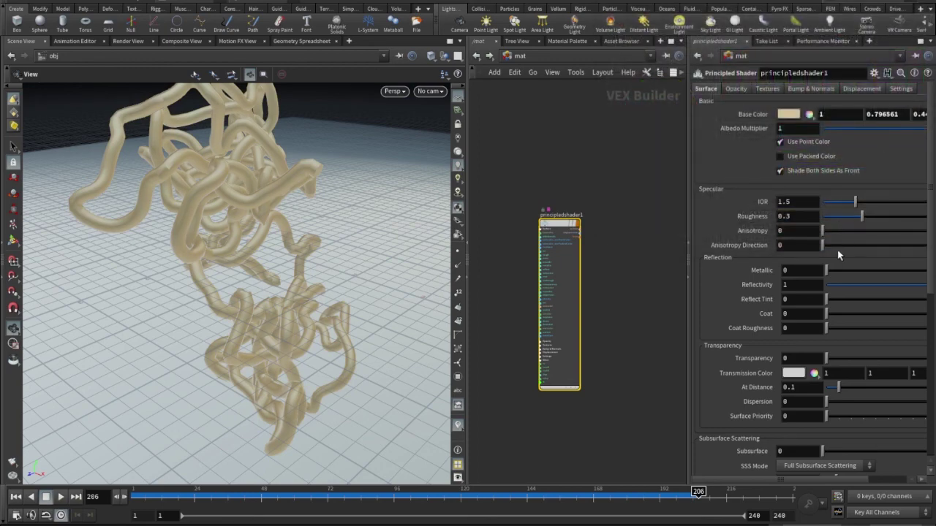
Set Metallic to 0.882 and refine the base colour to copper gold FF9330
left_click_drag(827, 269, 913, 270)
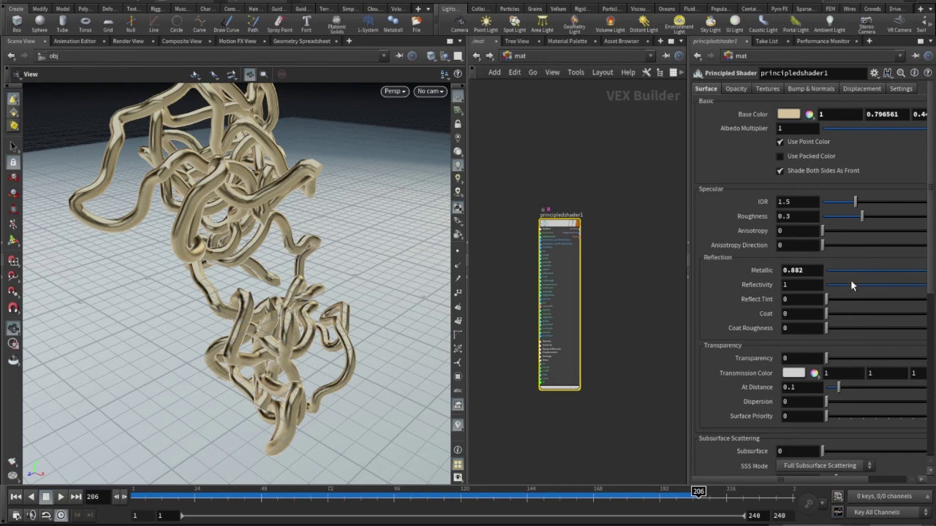
left_click(790, 115)
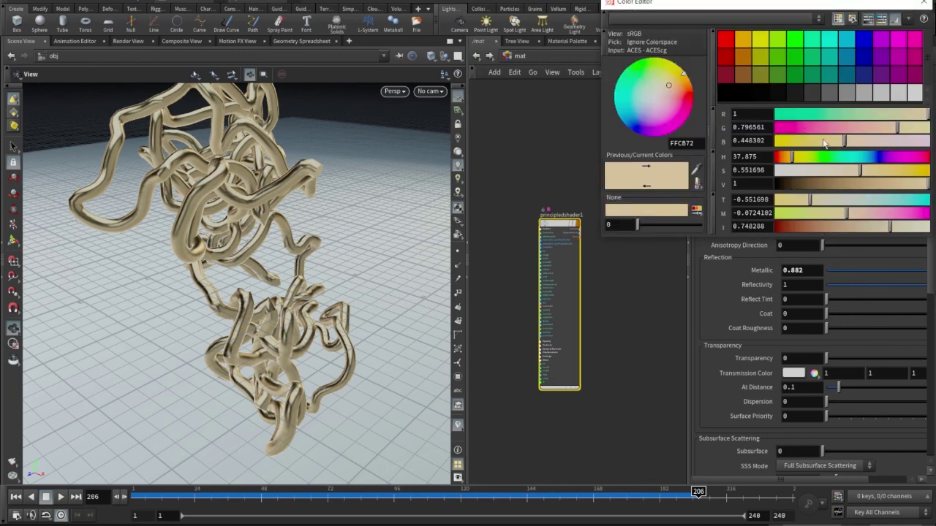
left_click(748, 45)
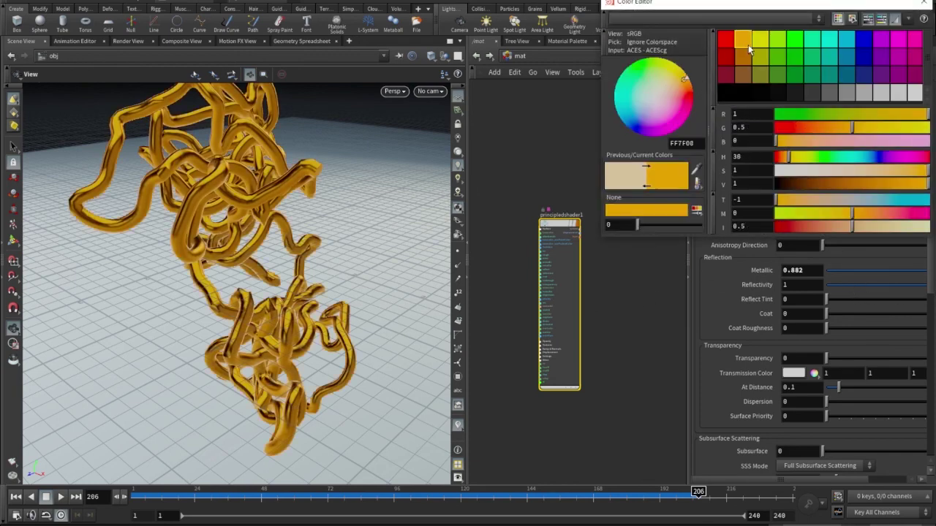
left_click_drag(685, 81, 678, 83)
mouse_move(242, 227)
left_mouse_down()
mouse_move(197, 252)
mouse_move(208, 262)
left_mouse_up()
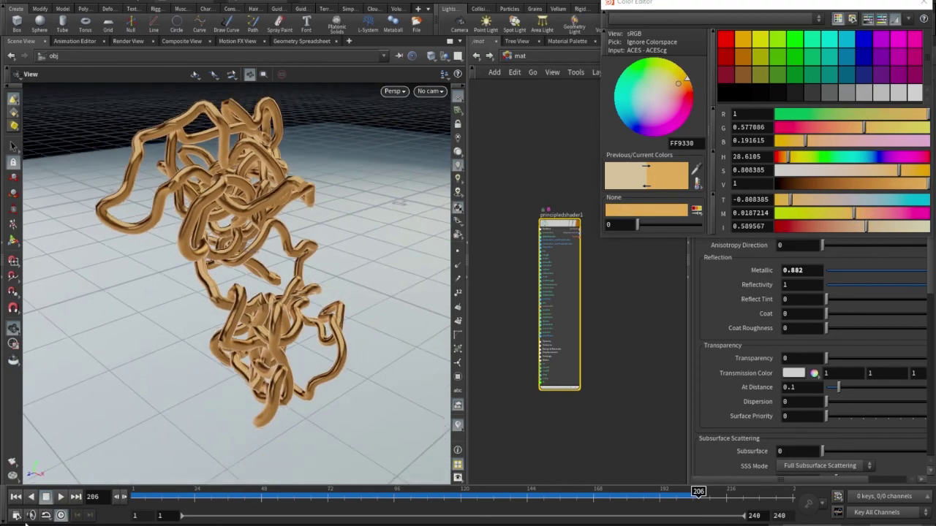
left_click(15, 496)
Rewind to frame 1 and replay the animation as the copper tube grows into a looping tangle
left_click(61, 498)
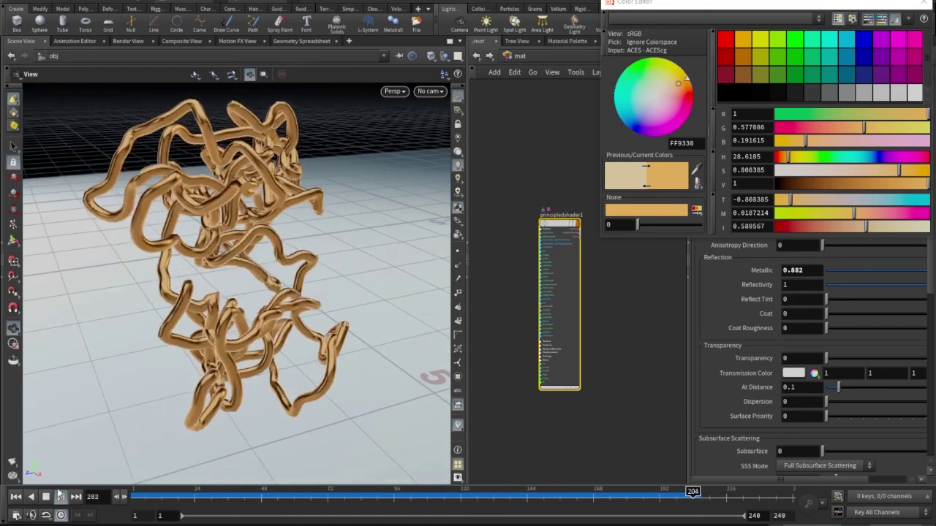
left_click(21, 498)
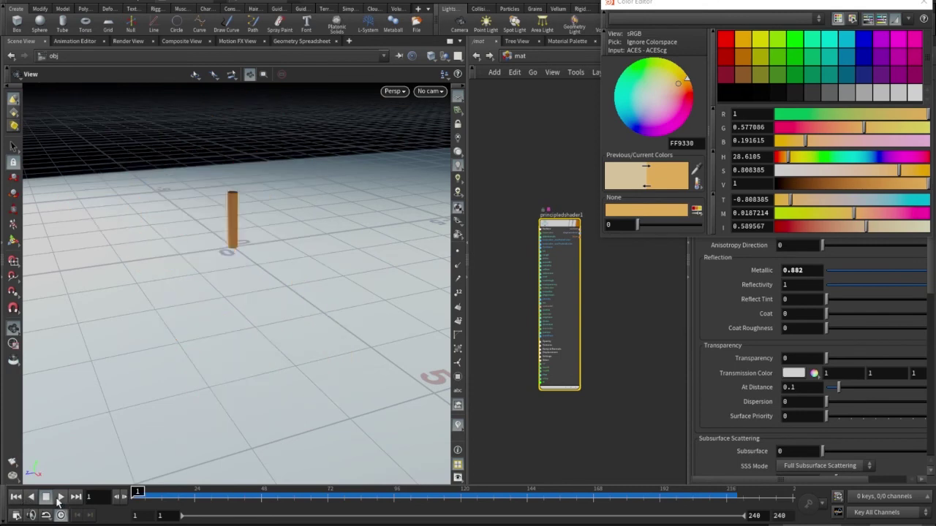
left_click(61, 497)
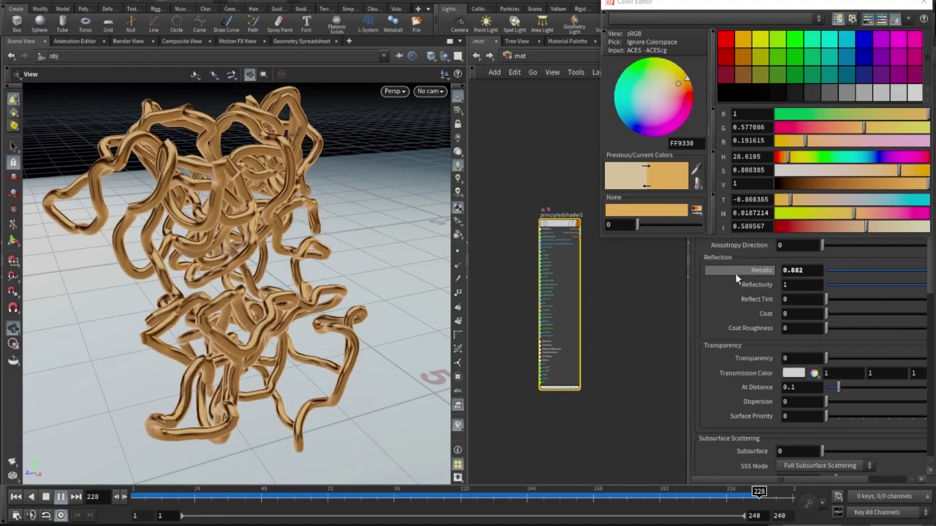
left_click(63, 501)
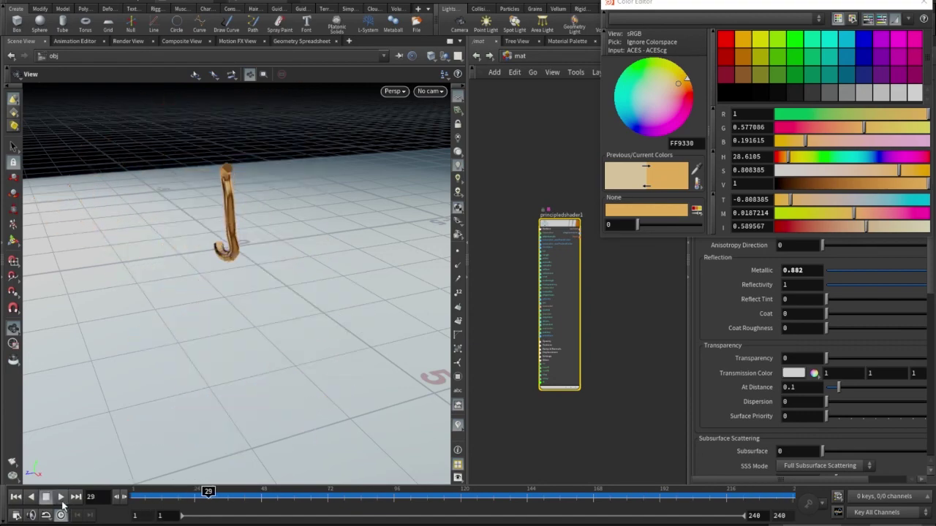
left_click(15, 496)
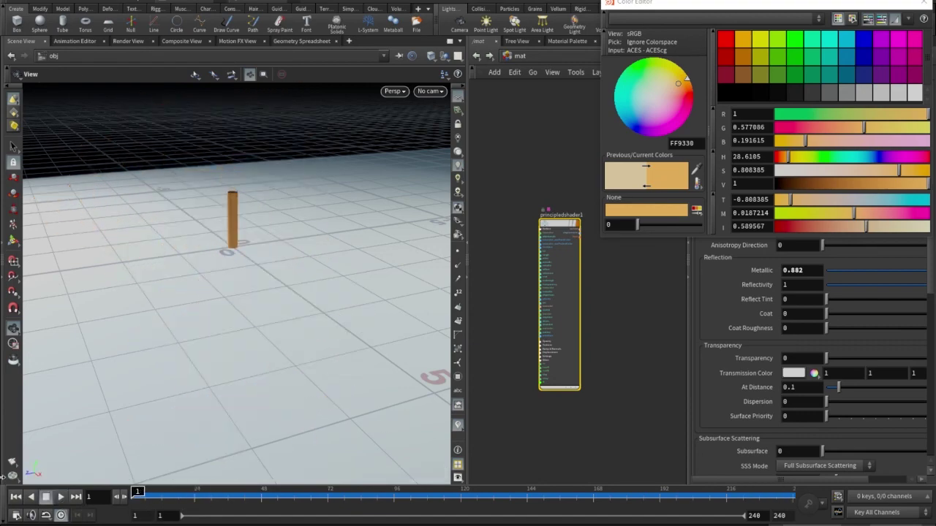
left_click(62, 497)
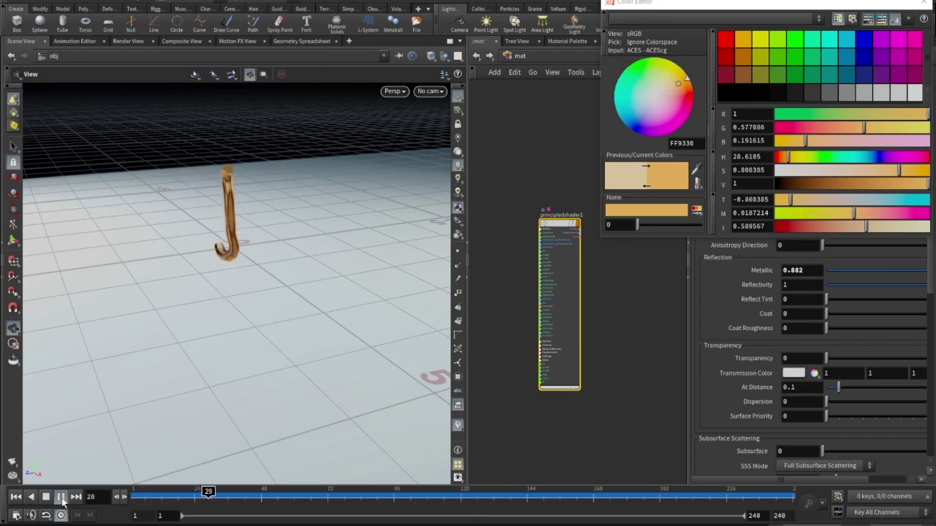